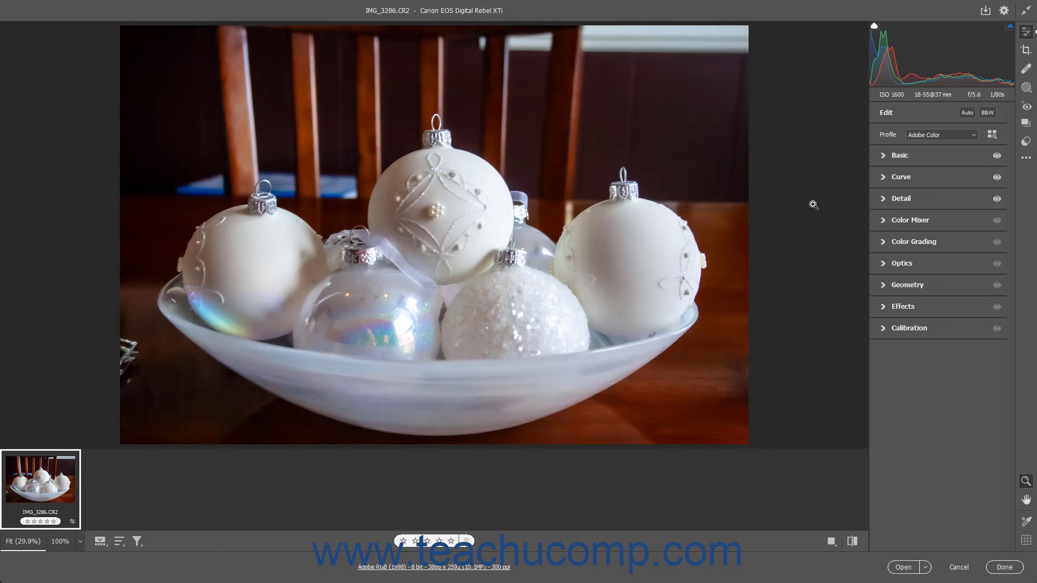
Open the Camera Raw preferences and keep the Default color theme in the General settings.
click(1009, 13)
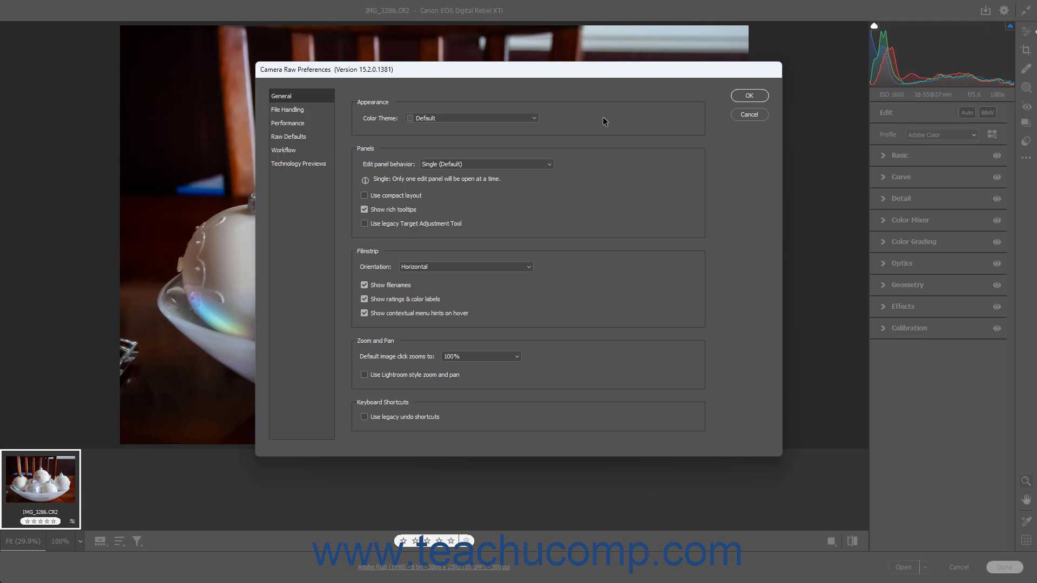
click(312, 132)
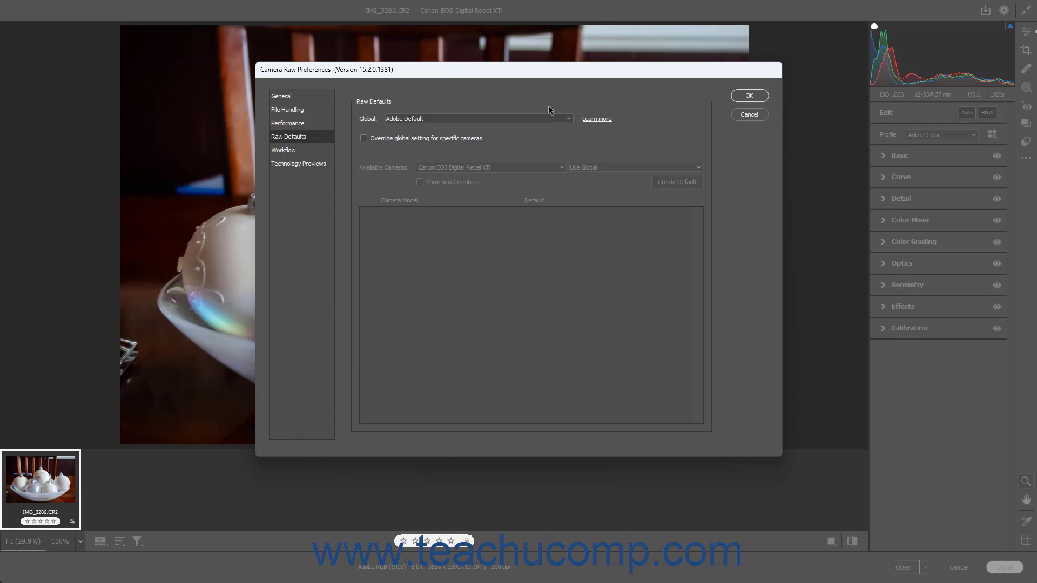
click(293, 95)
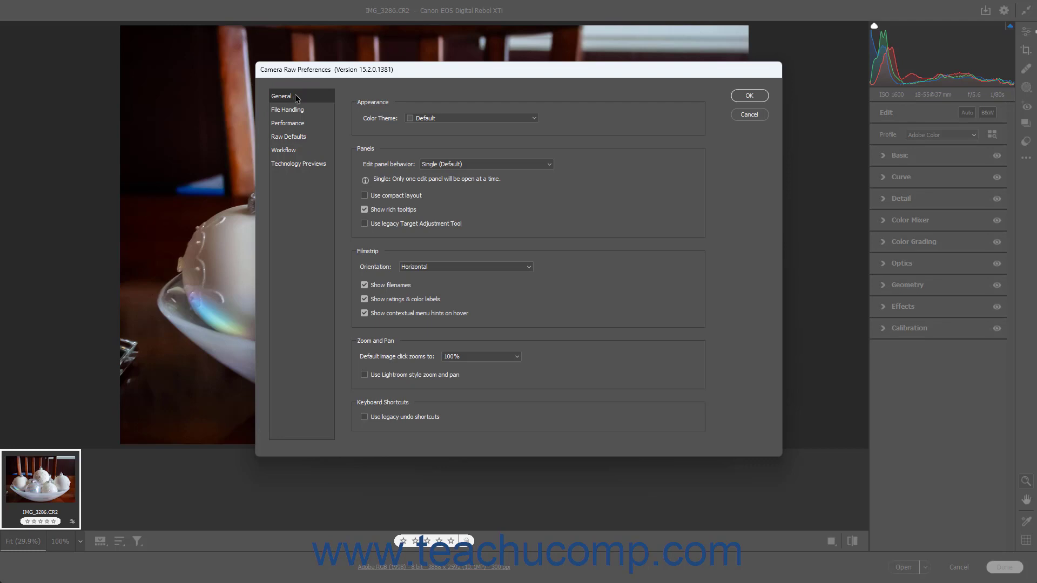
click(535, 117)
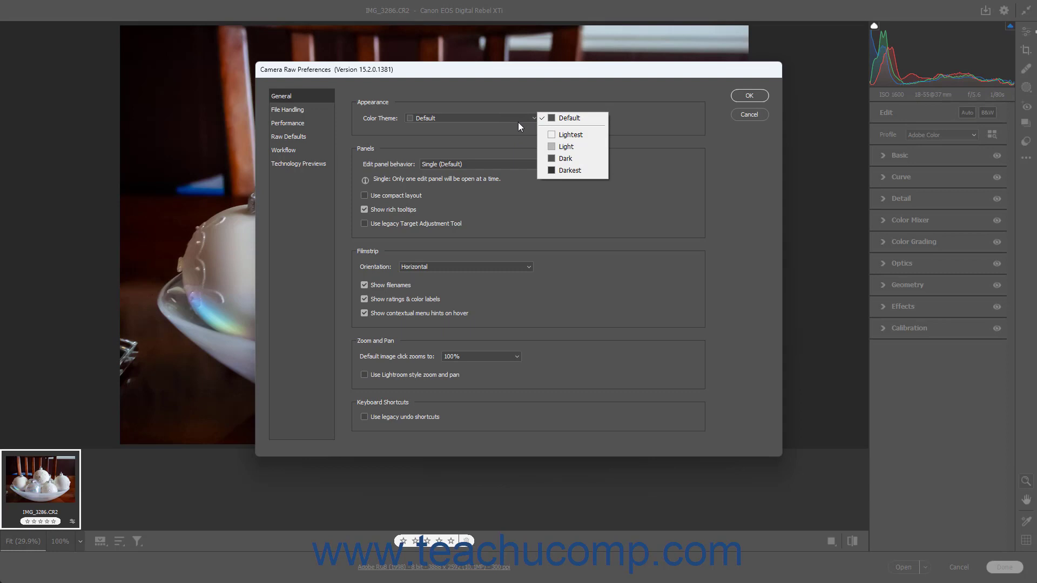
click(551, 119)
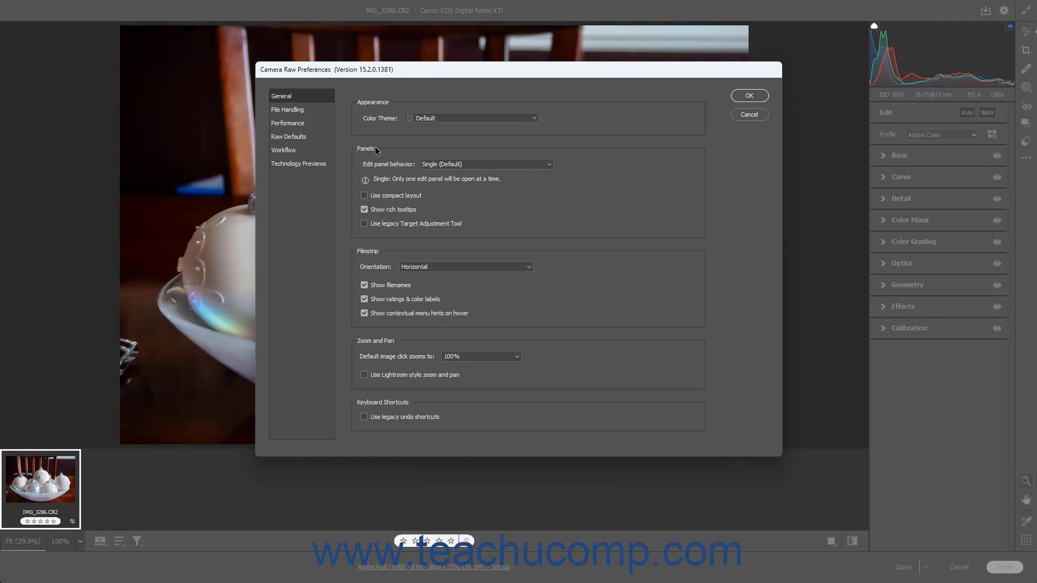
Try the Responsive edit panel behavior, and restore it to Single (Default).
click(552, 165)
click(532, 182)
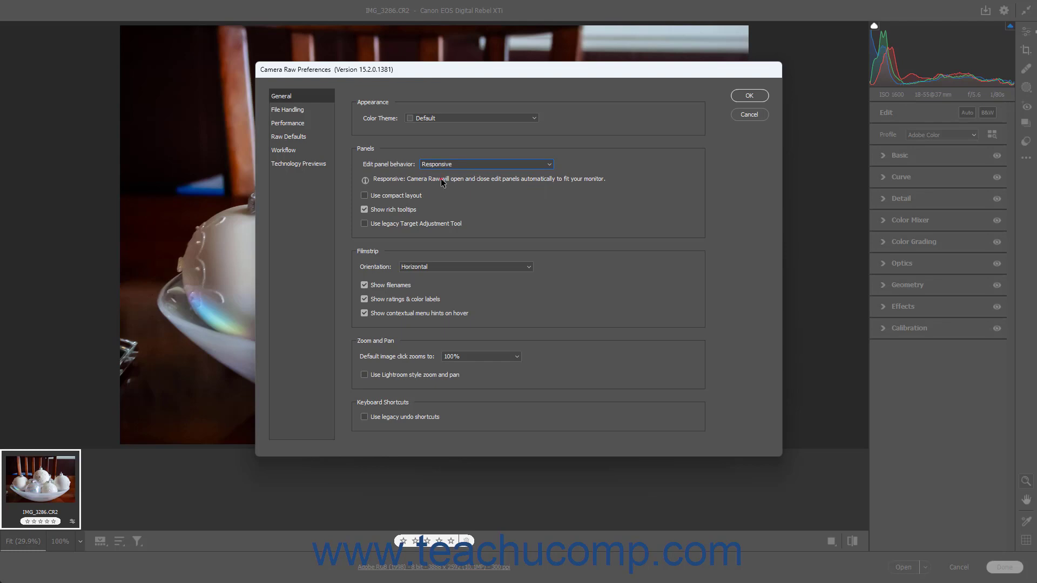
click(551, 164)
click(537, 174)
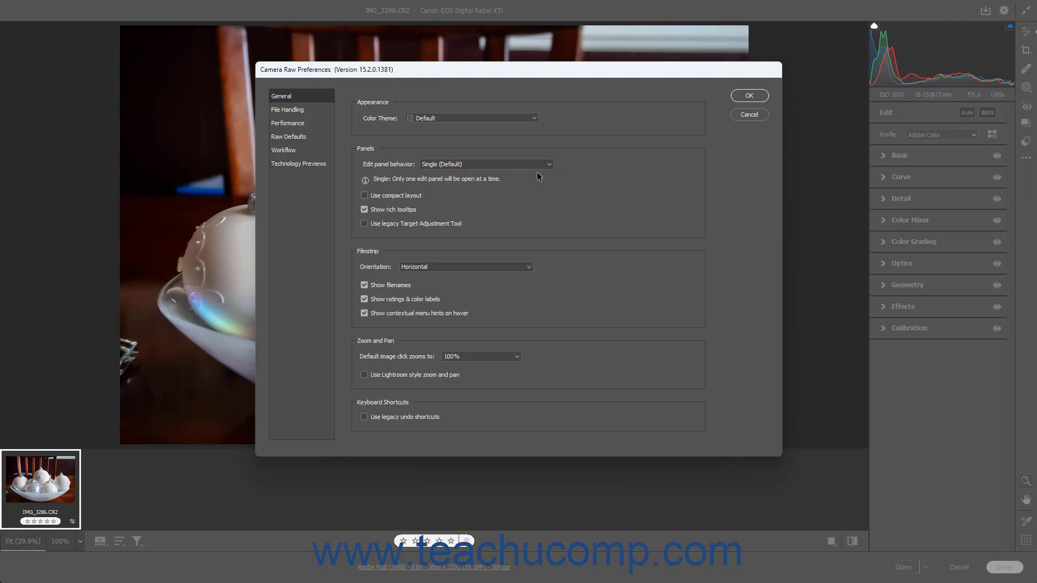
Toggle the compact layout and rich tooltips options, returning both to their original states.
click(413, 198)
click(414, 198)
click(397, 211)
click(397, 213)
Review the filmstrip orientation and default click-zoom choices, and toggle Lightroom style zoom and pan on and off again.
click(528, 268)
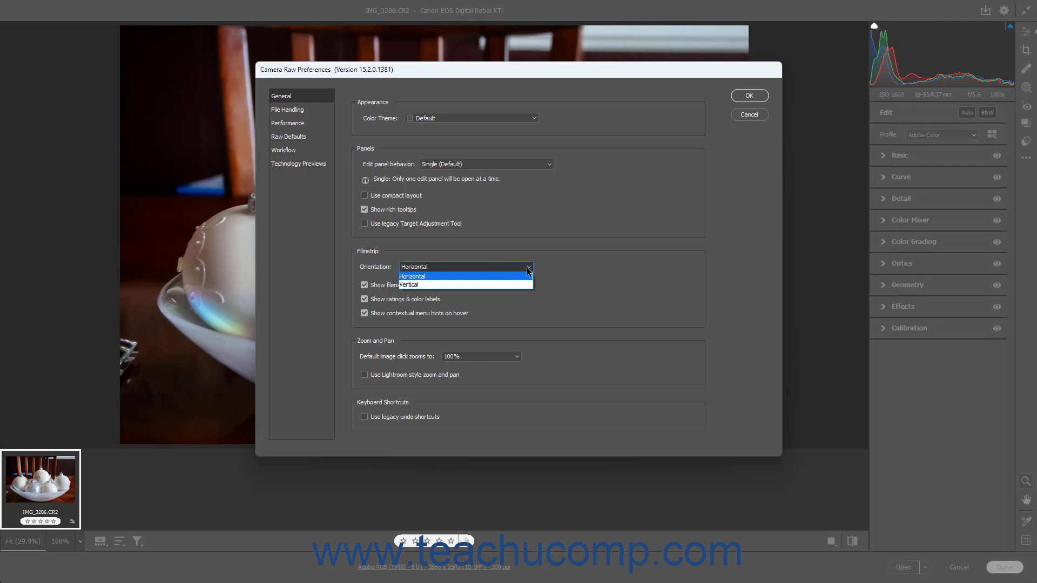
click(528, 268)
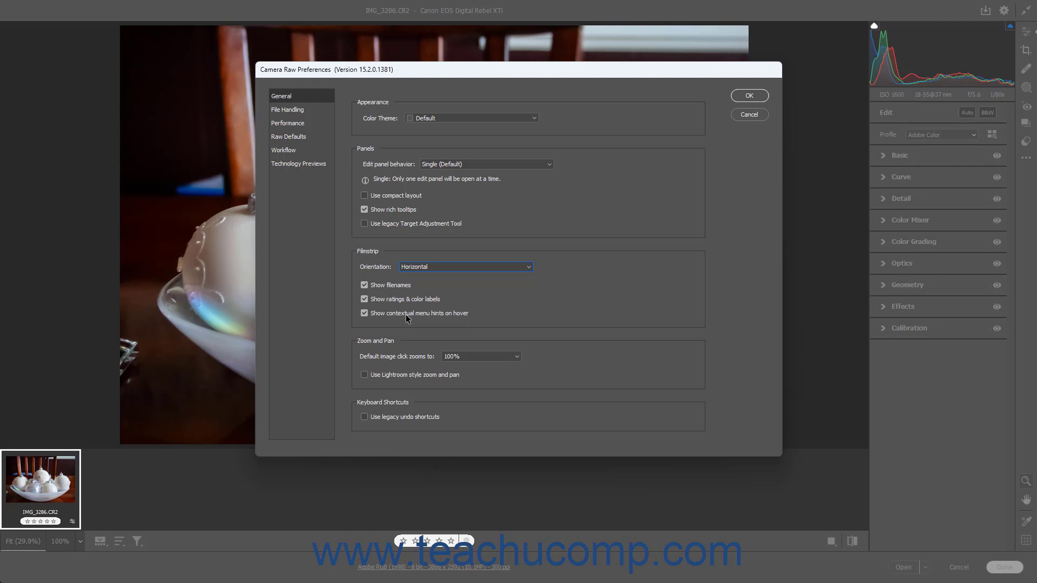
click(516, 357)
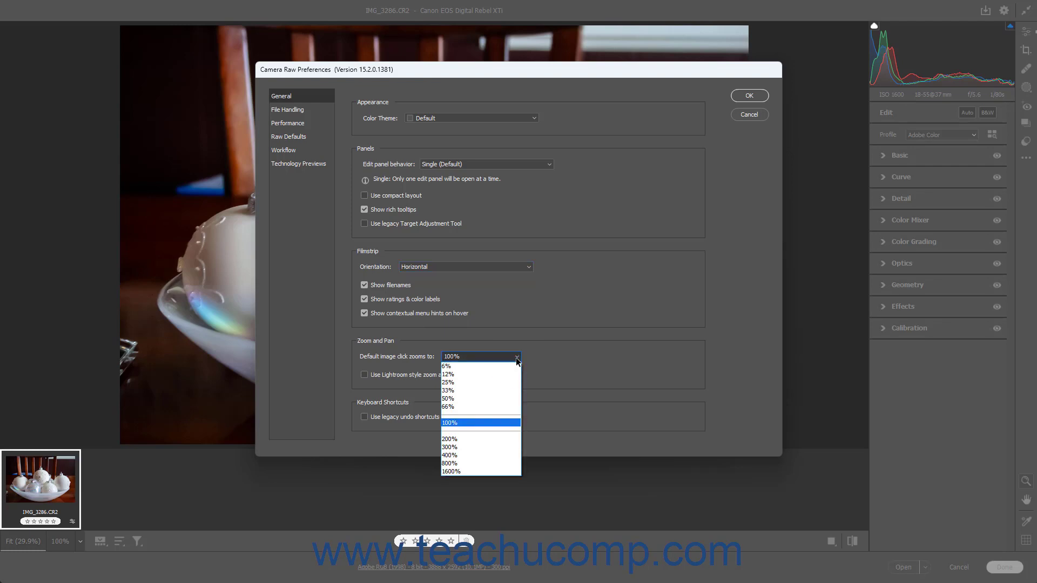
click(517, 358)
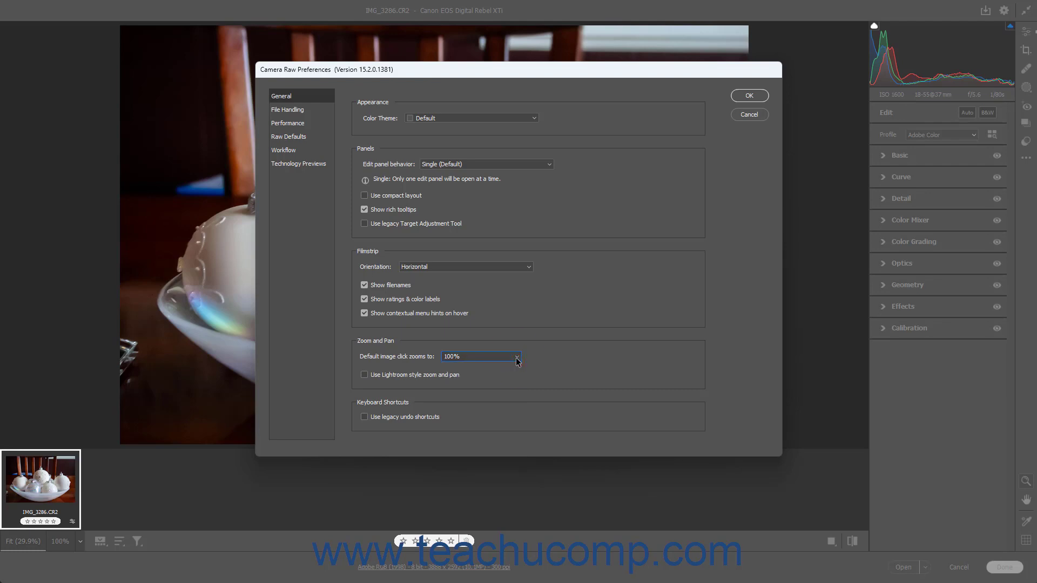
click(387, 379)
click(386, 380)
Review the DNG sidecar options in the File Handling preferences, keeping Embed XMP in DNG.
click(306, 114)
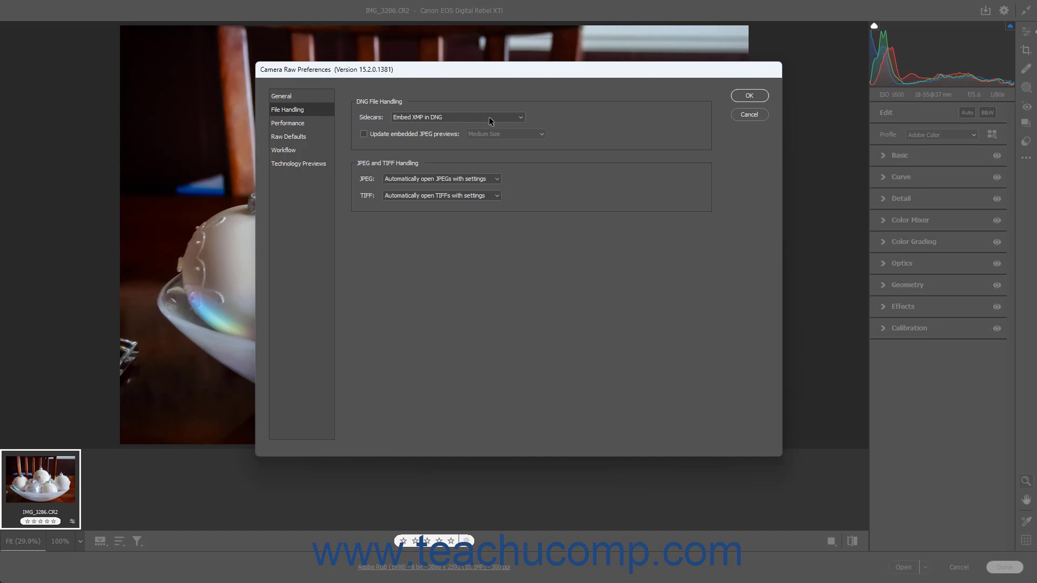
click(521, 119)
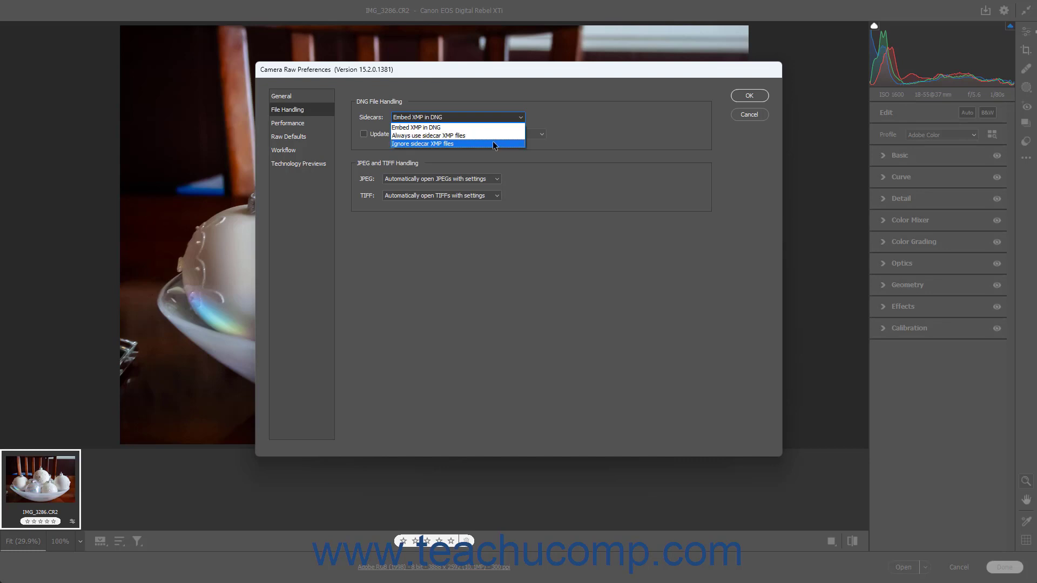
click(538, 122)
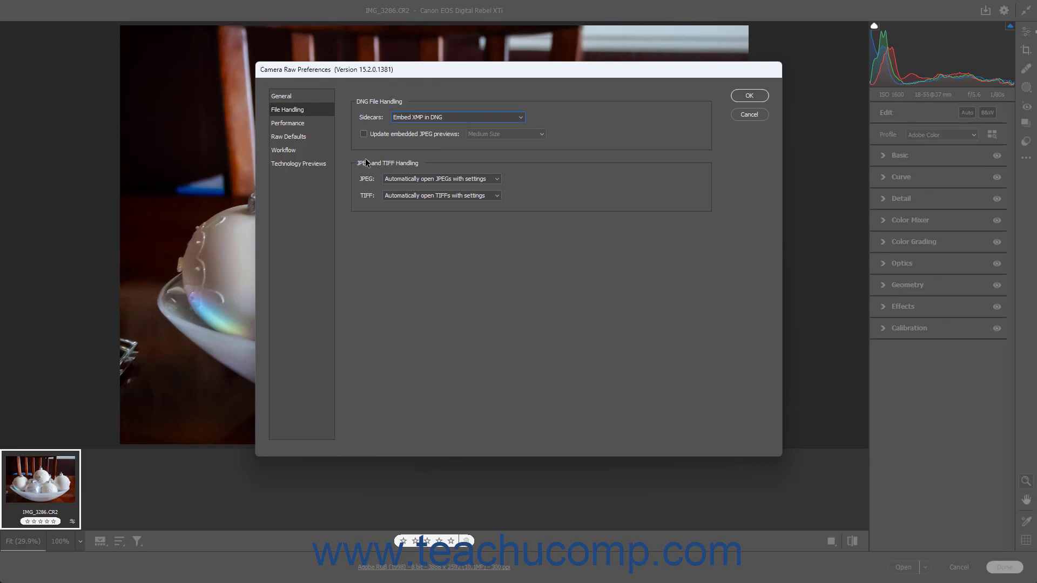
Enable updating of embedded JPEG previews to check the preview sizes, and turn it off again.
click(364, 134)
click(542, 135)
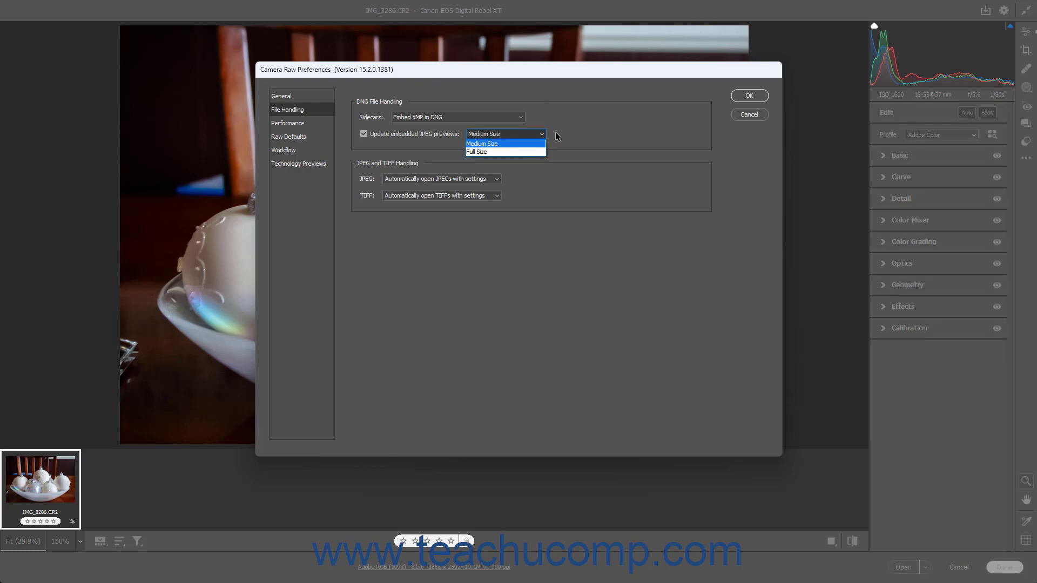
click(555, 133)
click(364, 134)
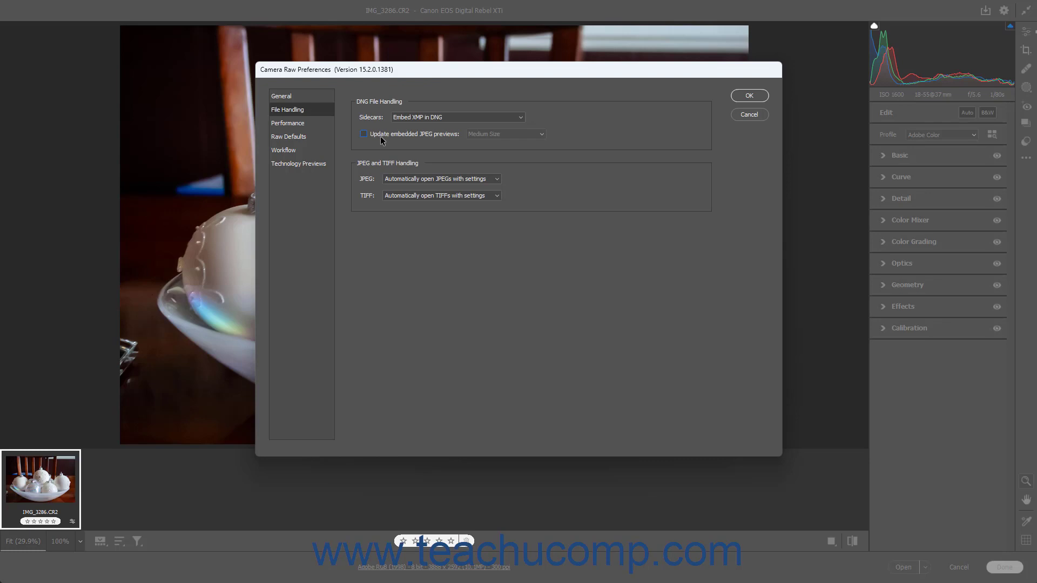
Review the available JPEG and TIFF handling options without changing either setting.
click(496, 182)
click(497, 182)
click(496, 196)
click(496, 197)
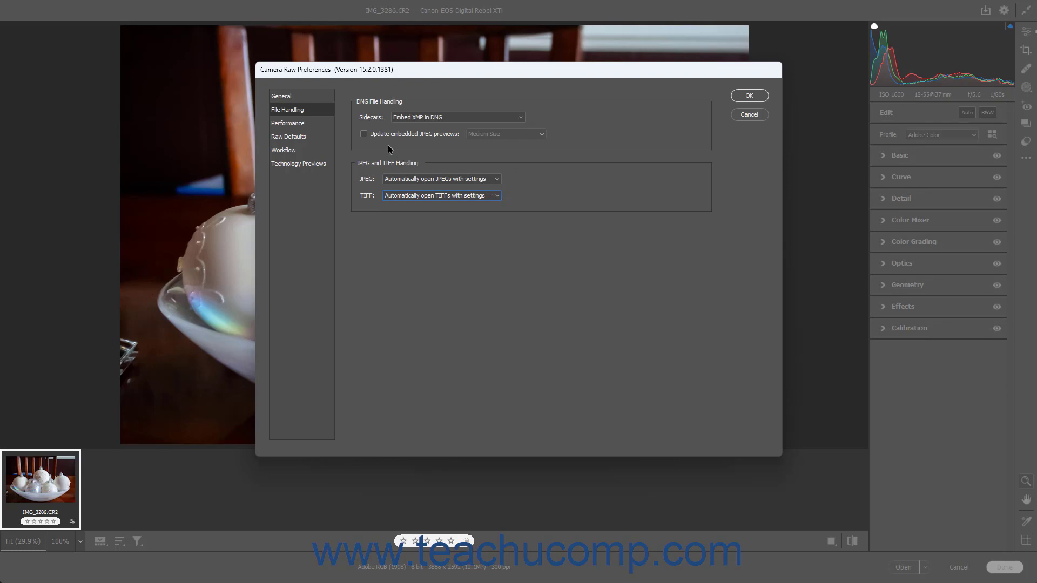
In the Performance preferences, try the Custom graphics processor setting, restore Auto, and check the cache folder selection without changing it.
click(315, 128)
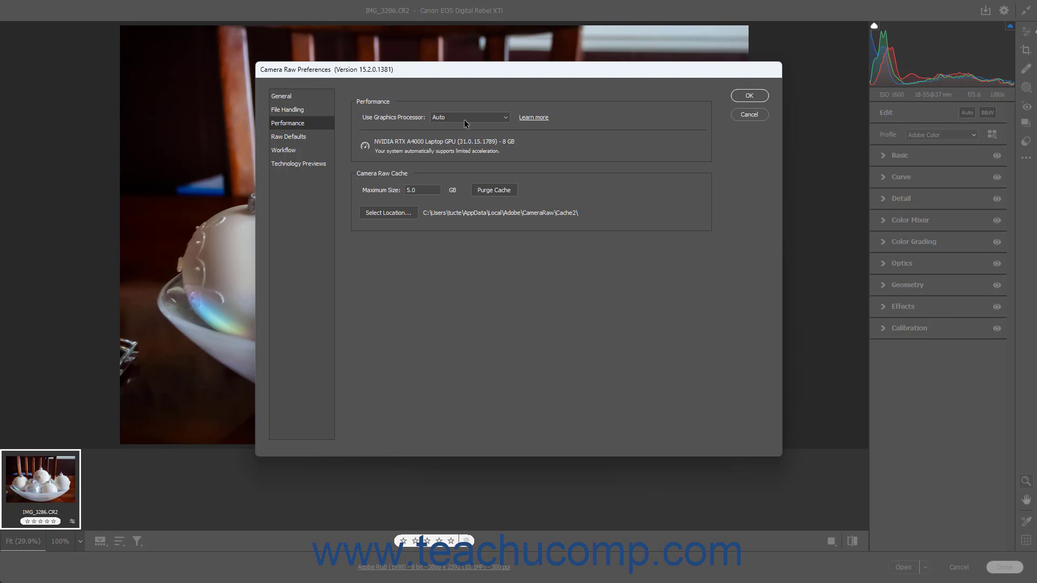
click(508, 120)
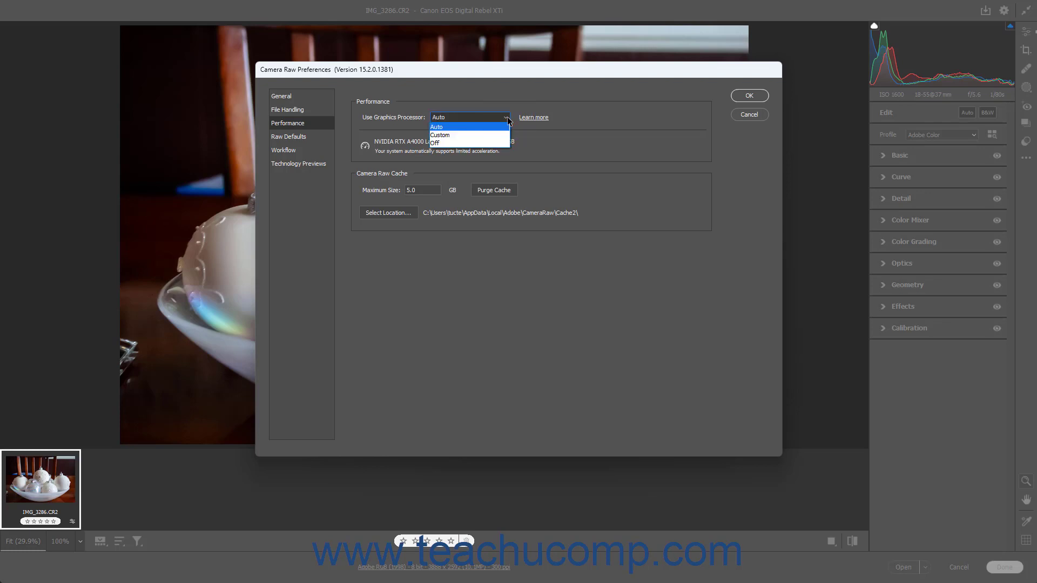
click(481, 134)
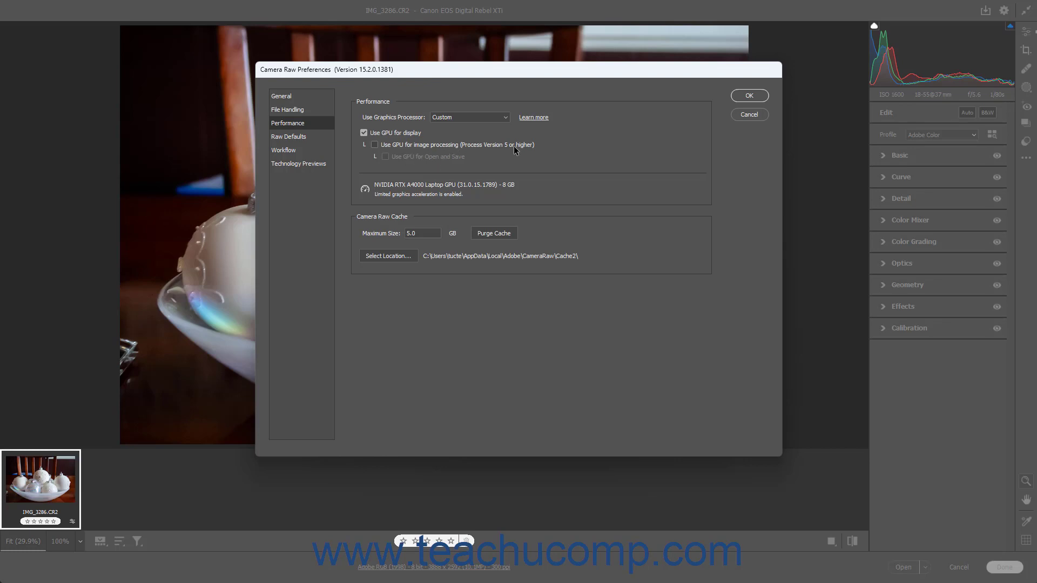
click(502, 120)
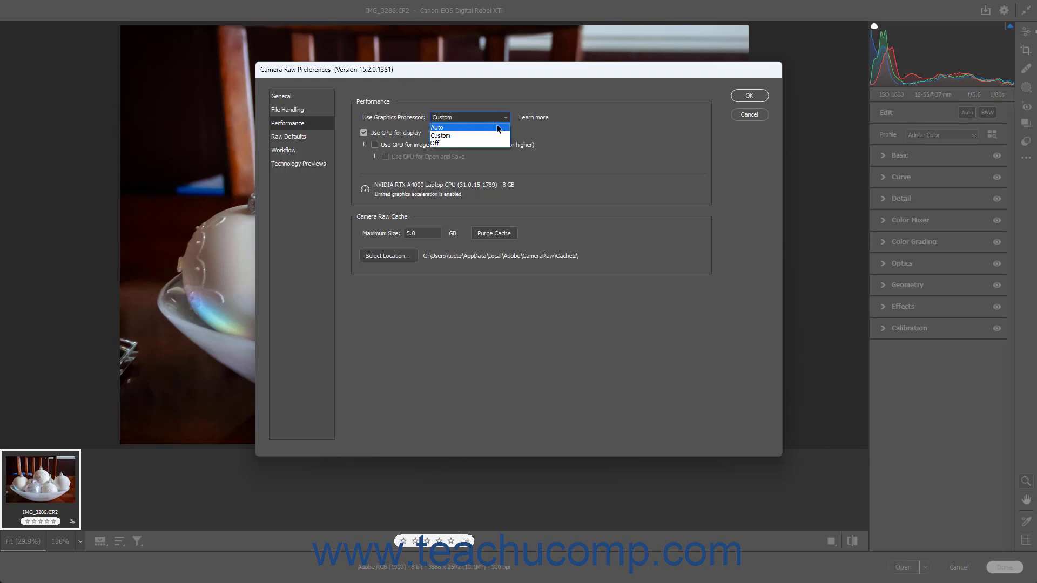
click(498, 128)
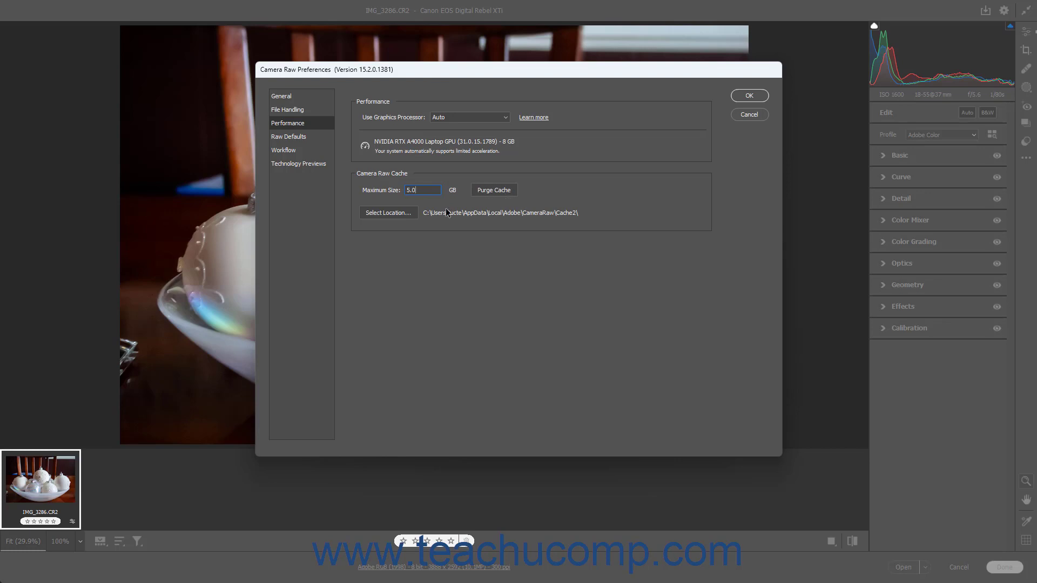
click(410, 214)
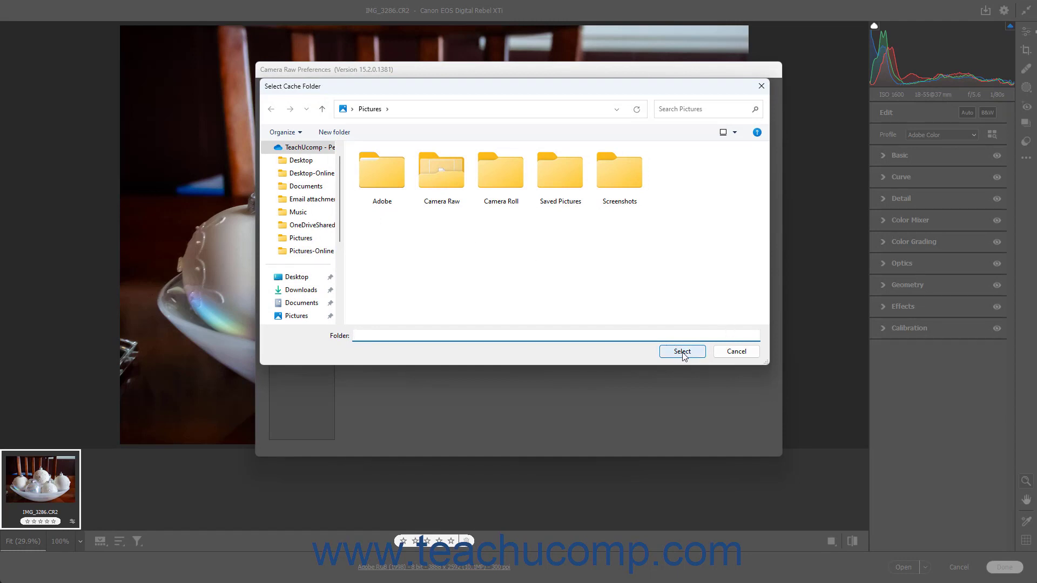
click(718, 351)
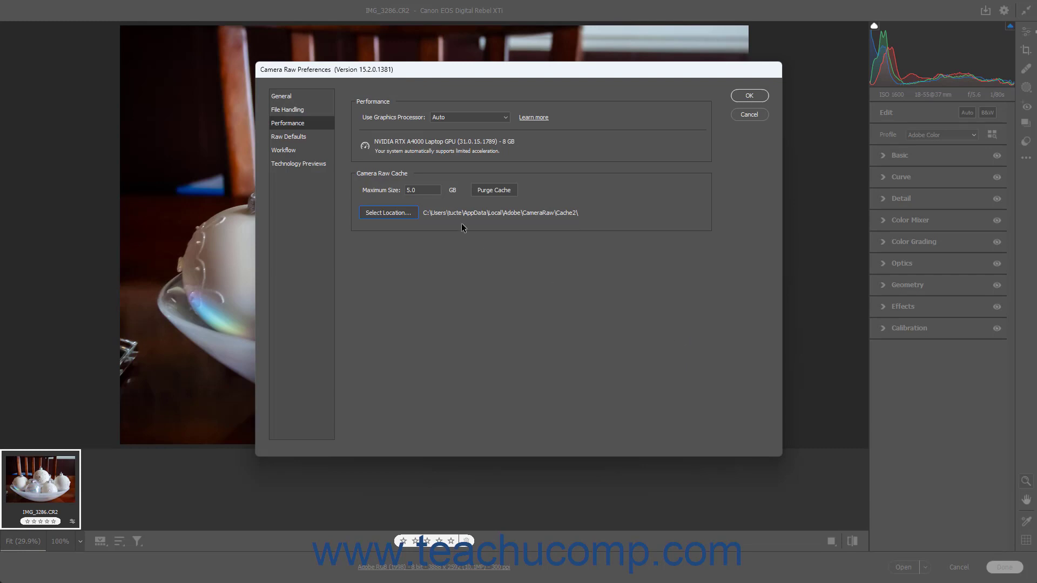
Review the global default and preset choices in the Raw Defaults preferences, keeping Adobe Default.
click(294, 142)
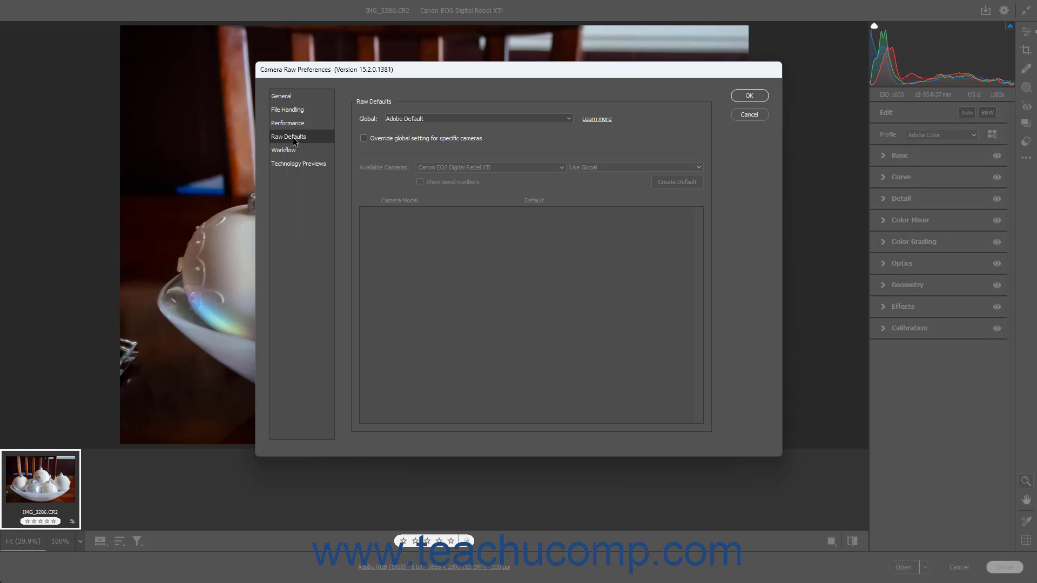
click(570, 121)
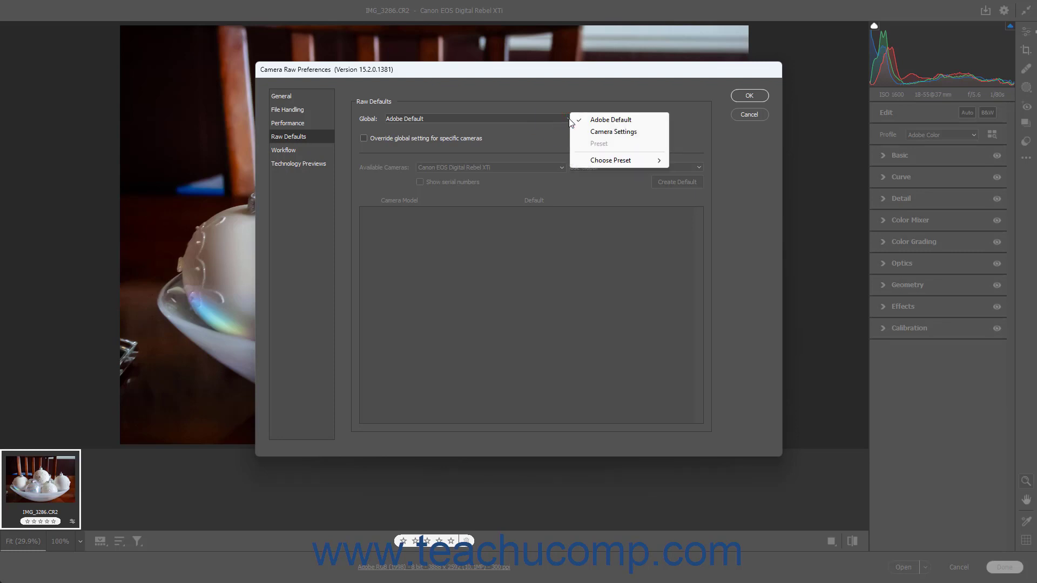
mouse_move(616, 162)
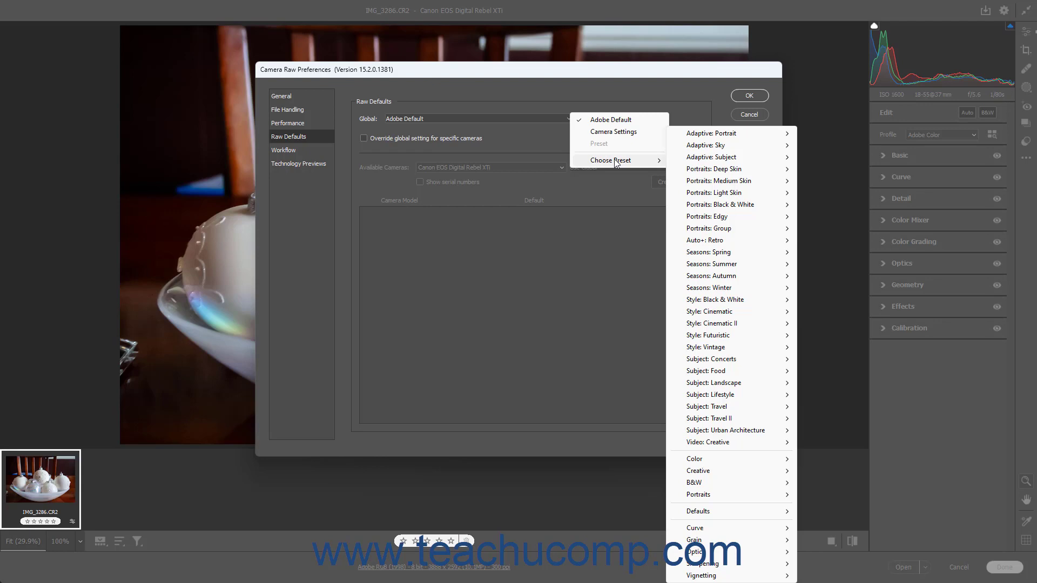
click(614, 123)
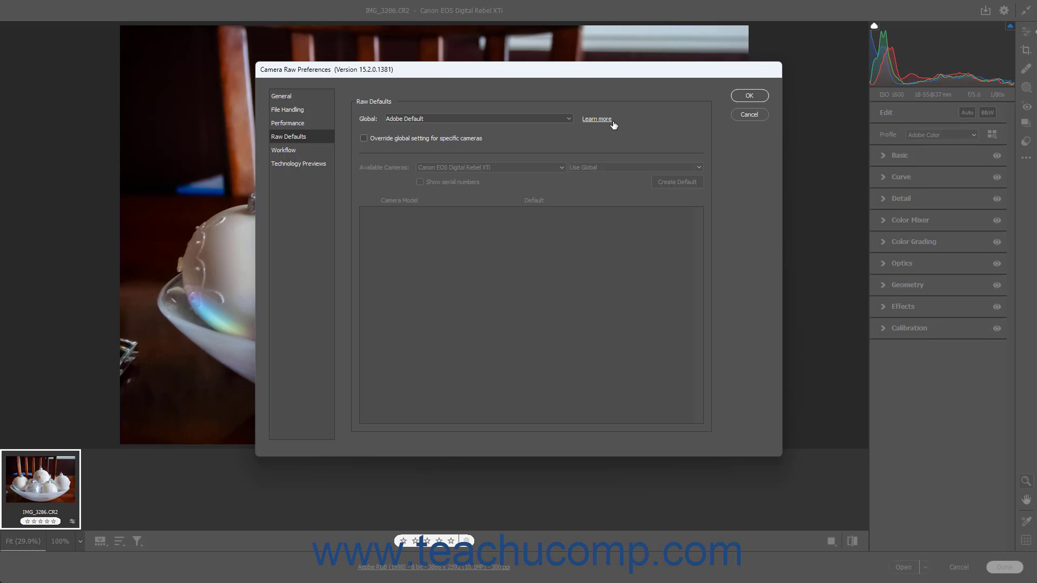
Override the global setting for the Canon EOS Digital Rebel XTi with serial numbers shown, and create a Camera Settings default for it.
click(401, 138)
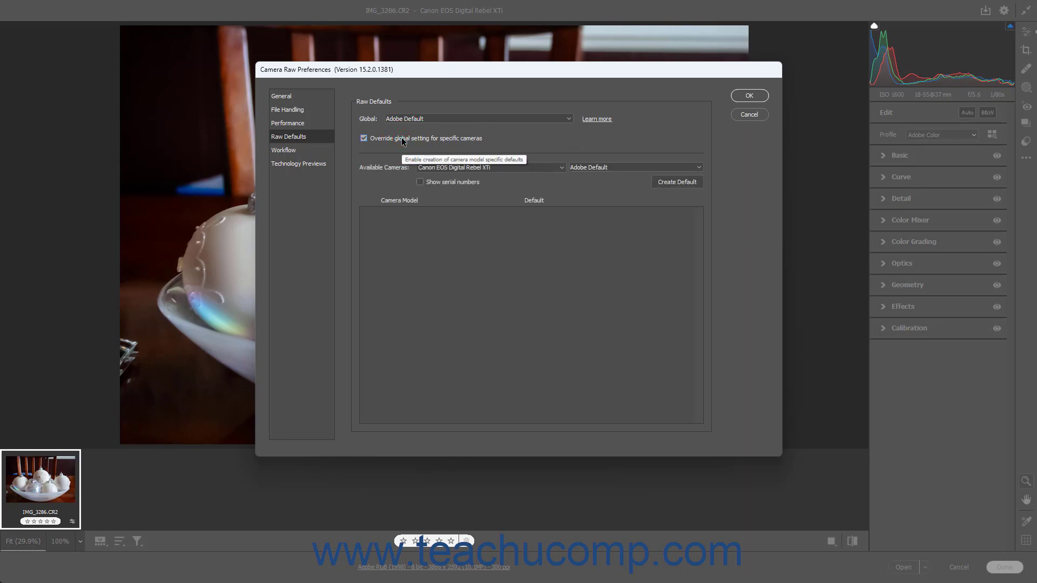
click(562, 169)
click(540, 178)
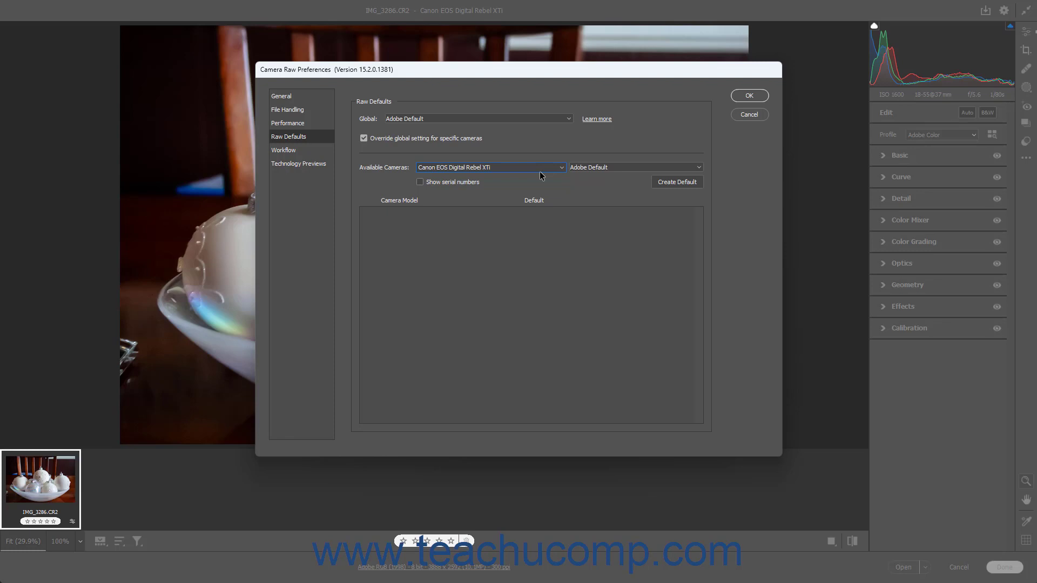
click(440, 183)
click(700, 168)
click(713, 181)
click(693, 187)
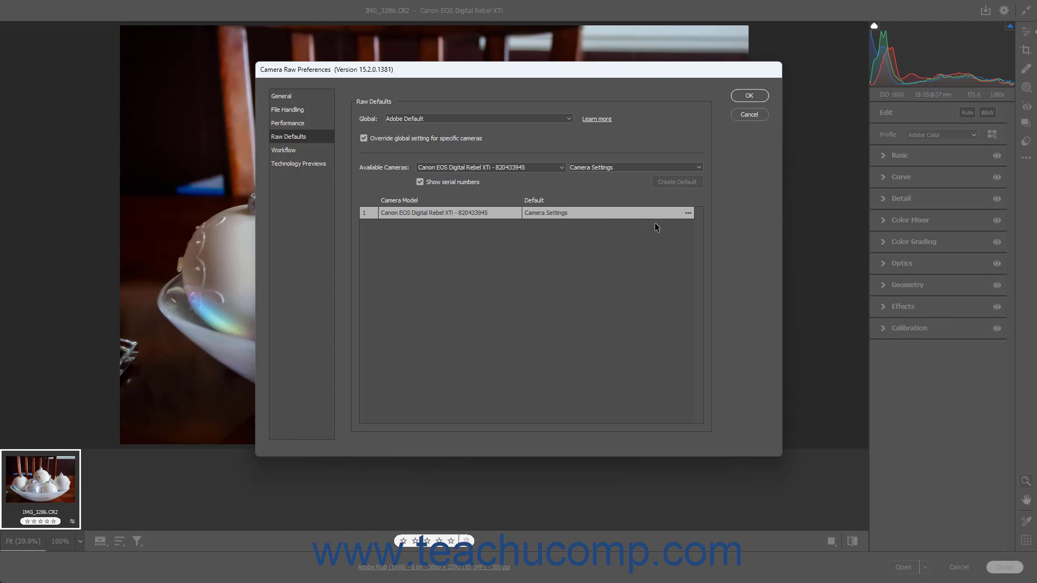
click(688, 214)
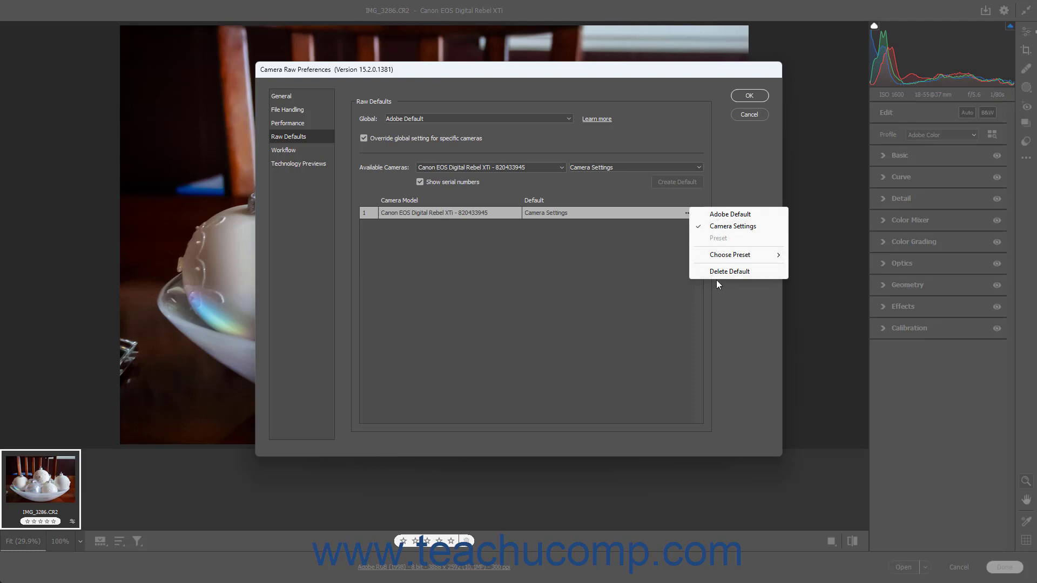
click(718, 226)
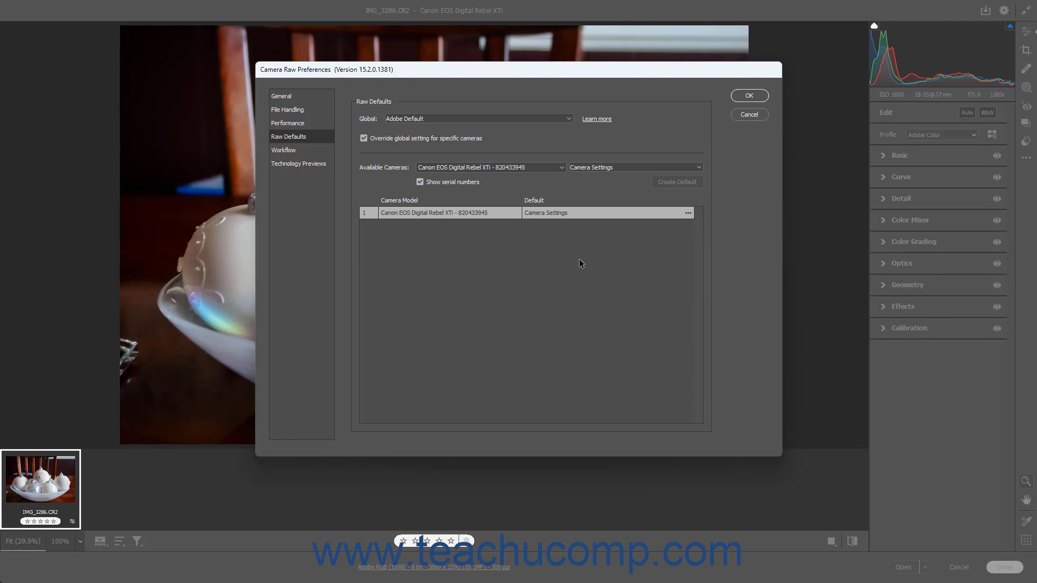
In the Workflow preferences, review the available presets, color spaces and bit depths without changing any of them.
click(295, 152)
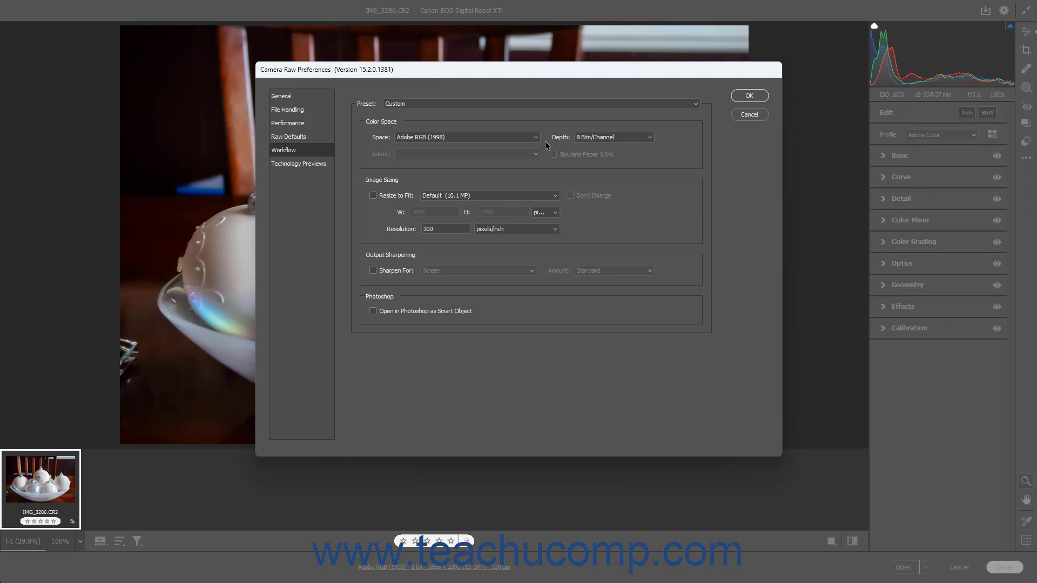
click(695, 104)
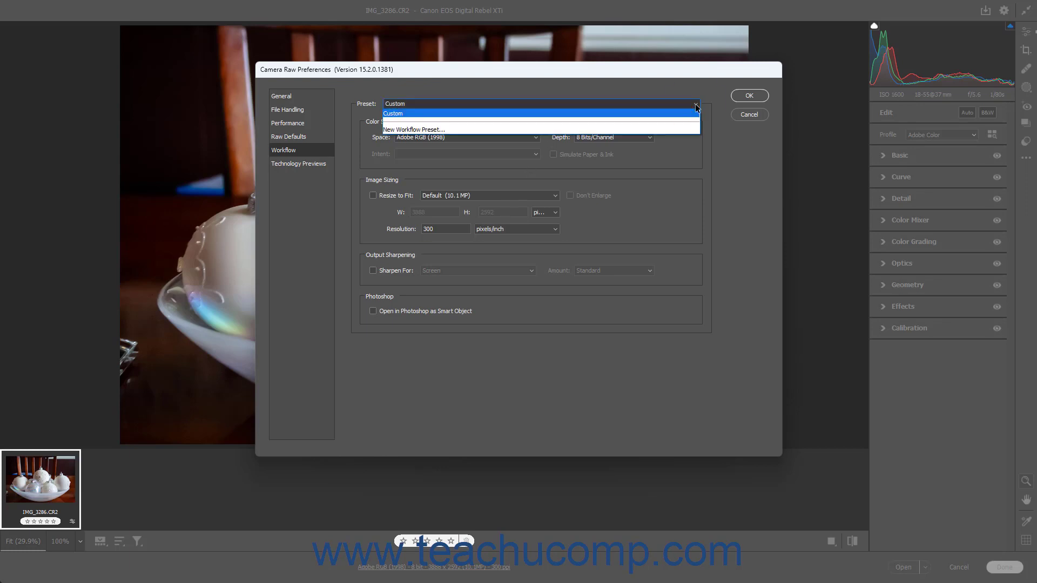
click(695, 106)
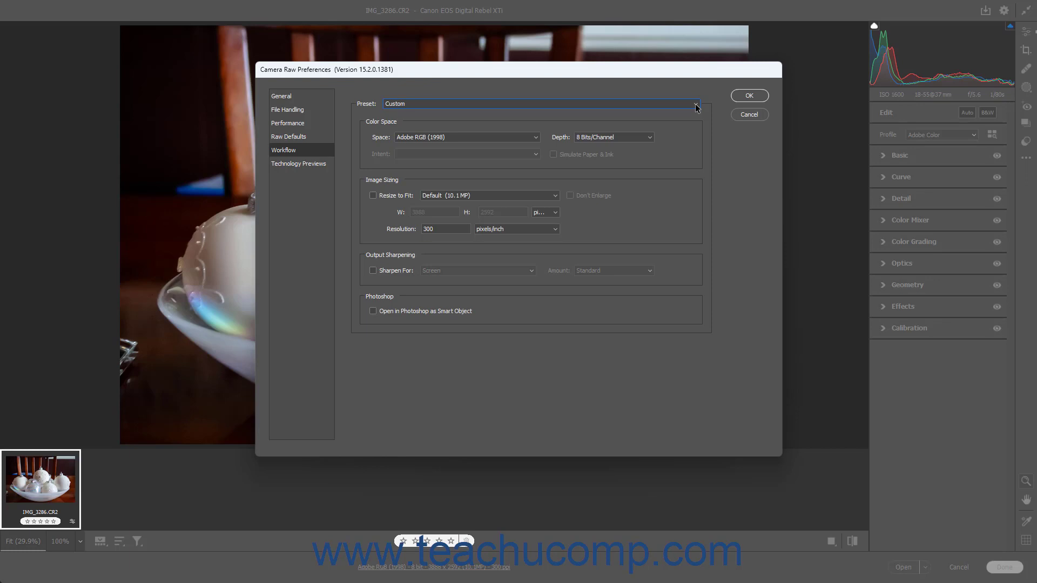
click(536, 138)
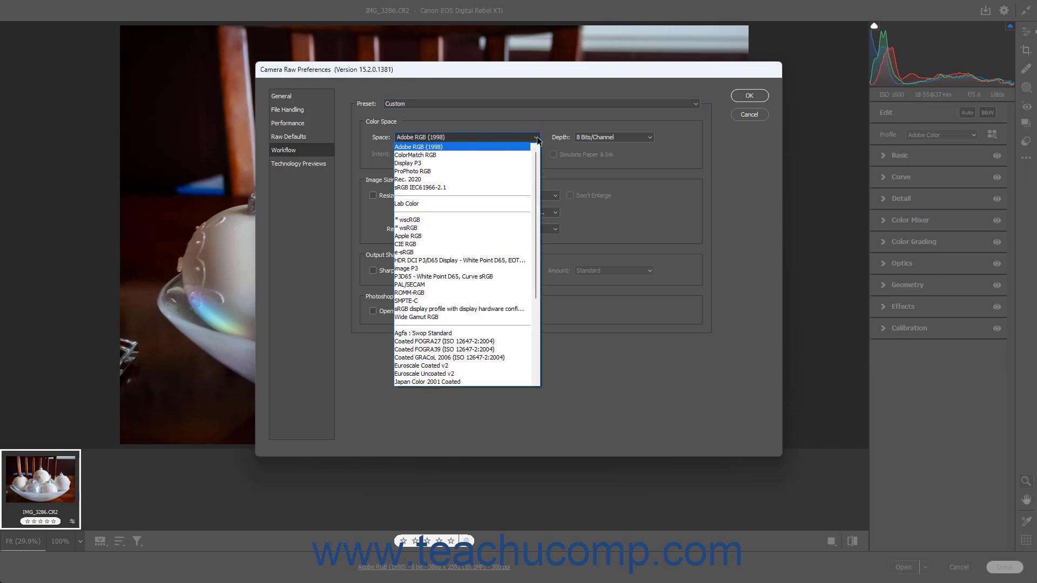
click(537, 139)
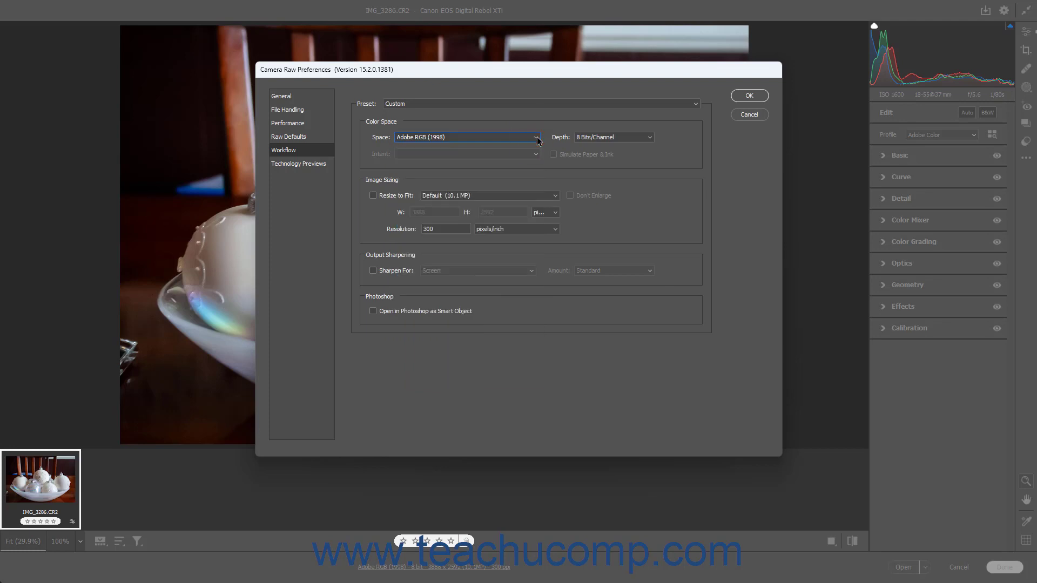
click(649, 138)
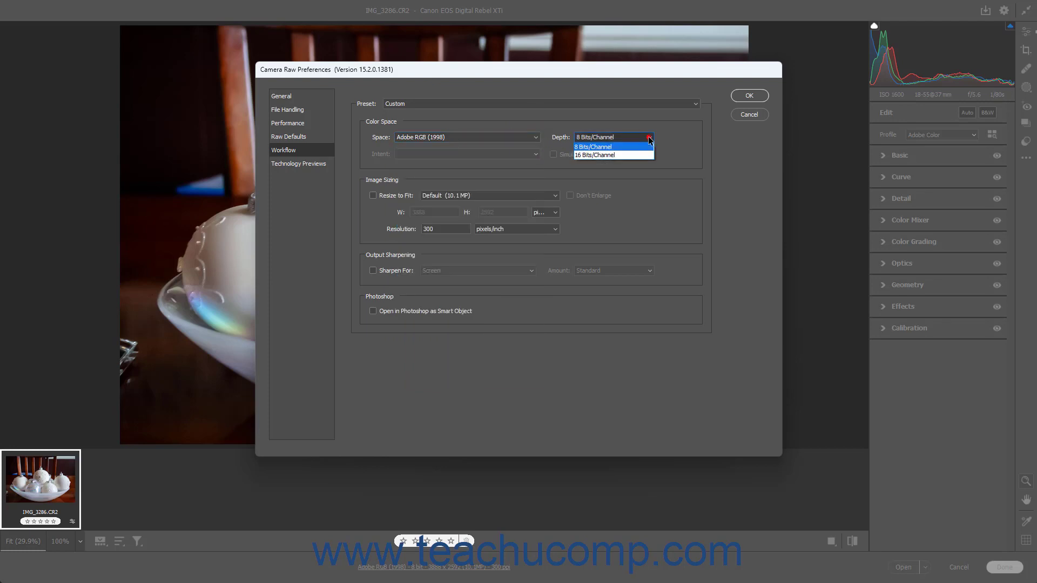
click(649, 138)
Set the workflow color space to Agfa : Swop Standard with Relative intent and enable Simulate Paper & Ink.
click(537, 138)
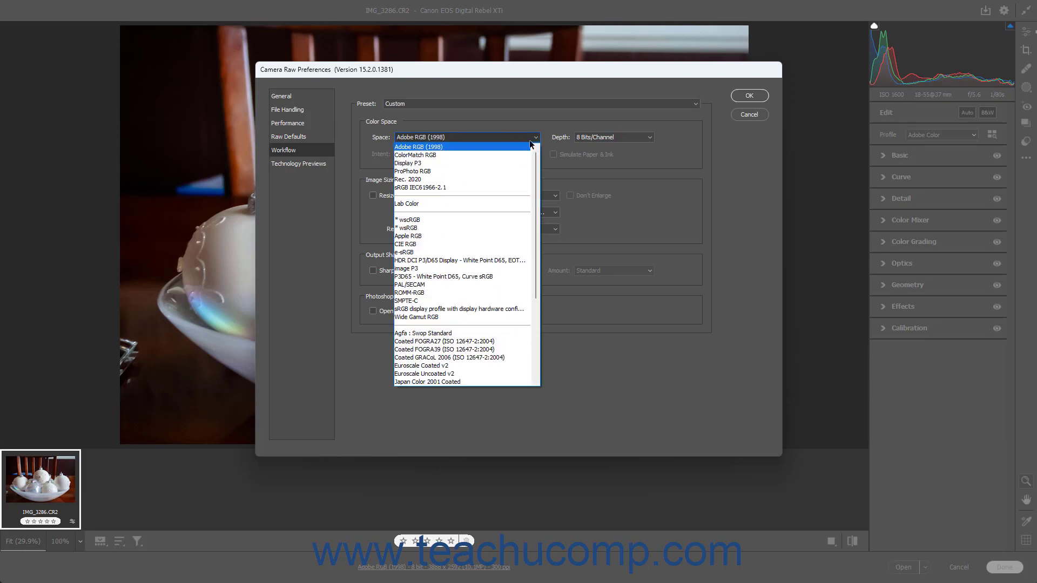
click(465, 333)
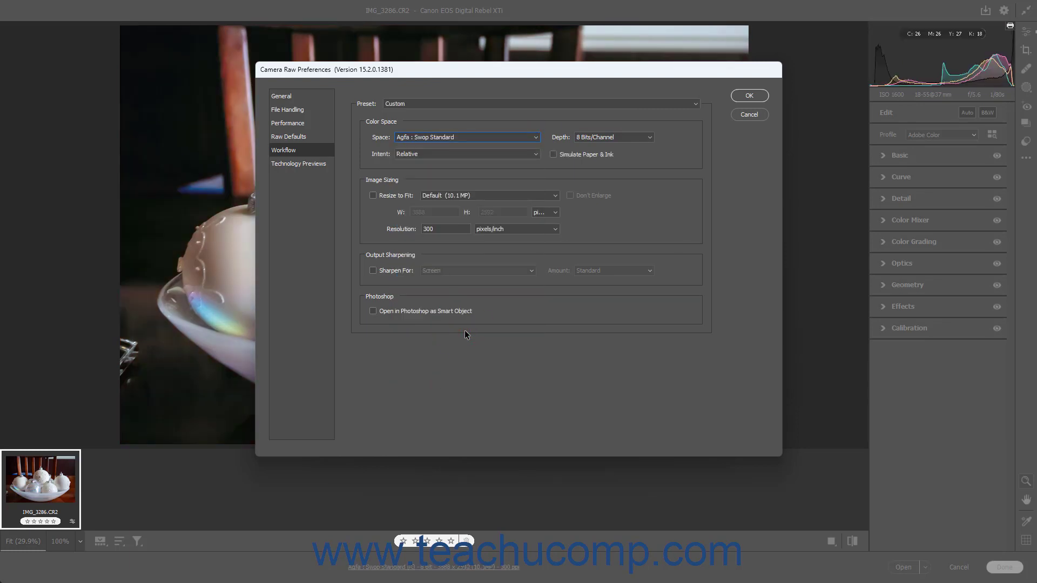
click(538, 156)
click(570, 159)
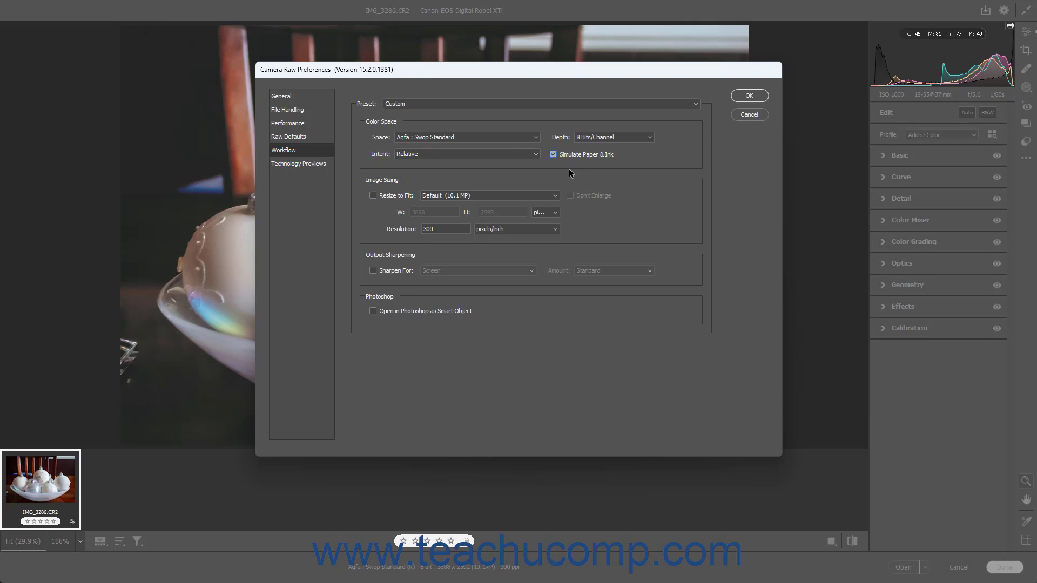
Try Resize to Fit by Width & Height with Don't Enlarge, check the resolution units, and turn resizing off again.
click(395, 195)
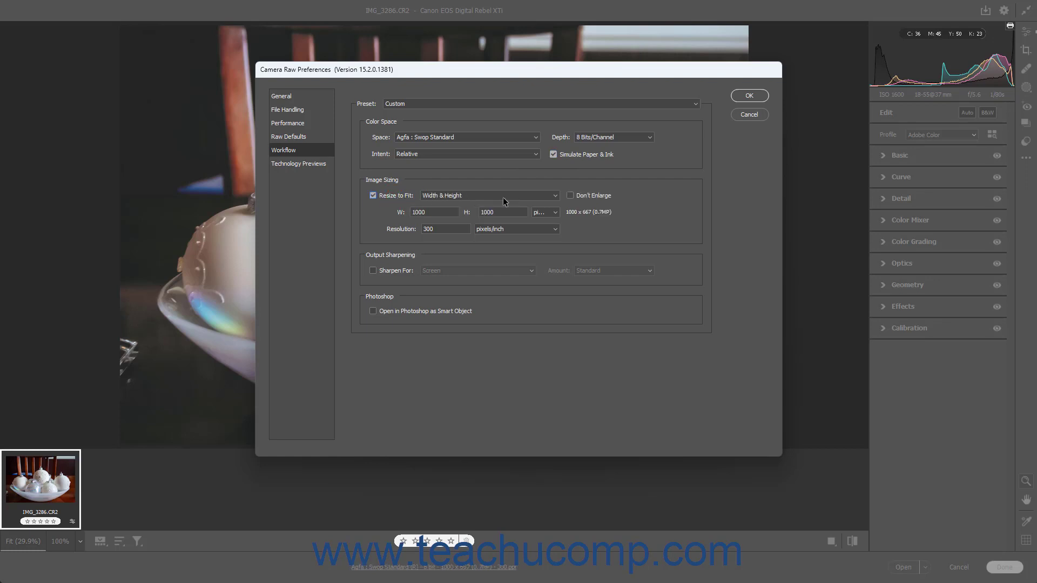
click(555, 198)
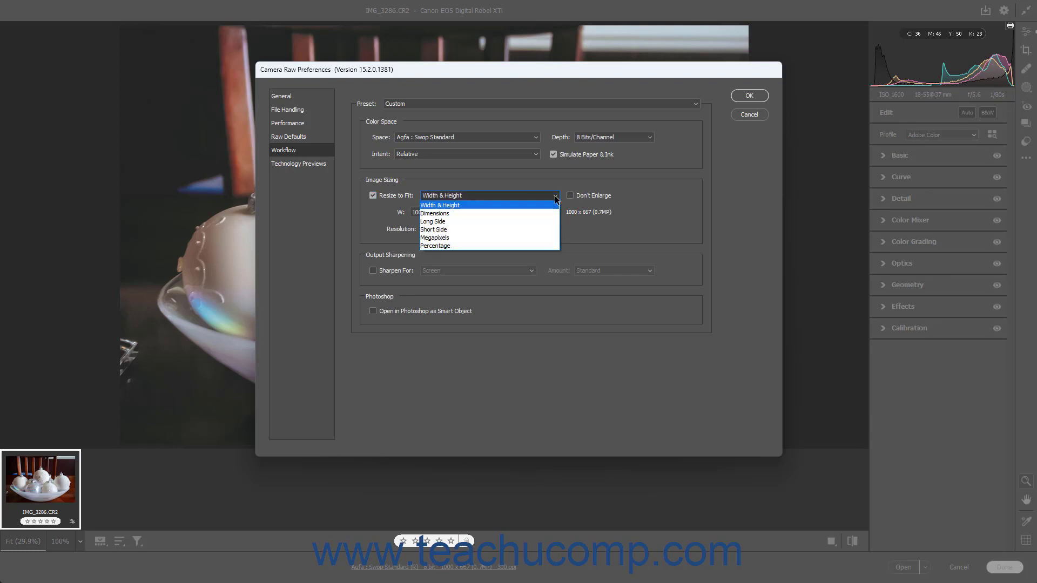
click(555, 198)
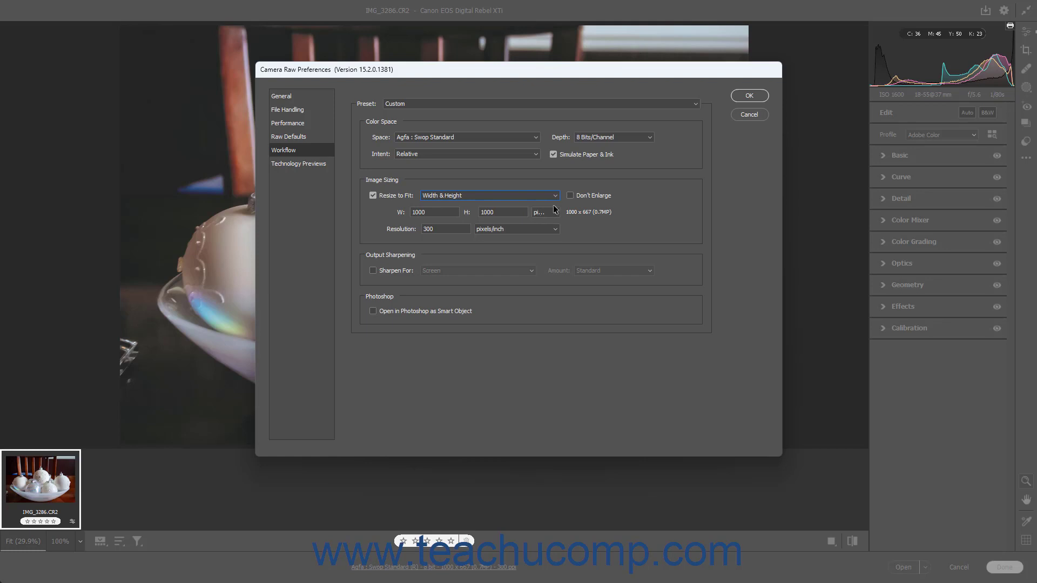
click(570, 195)
click(458, 228)
click(558, 230)
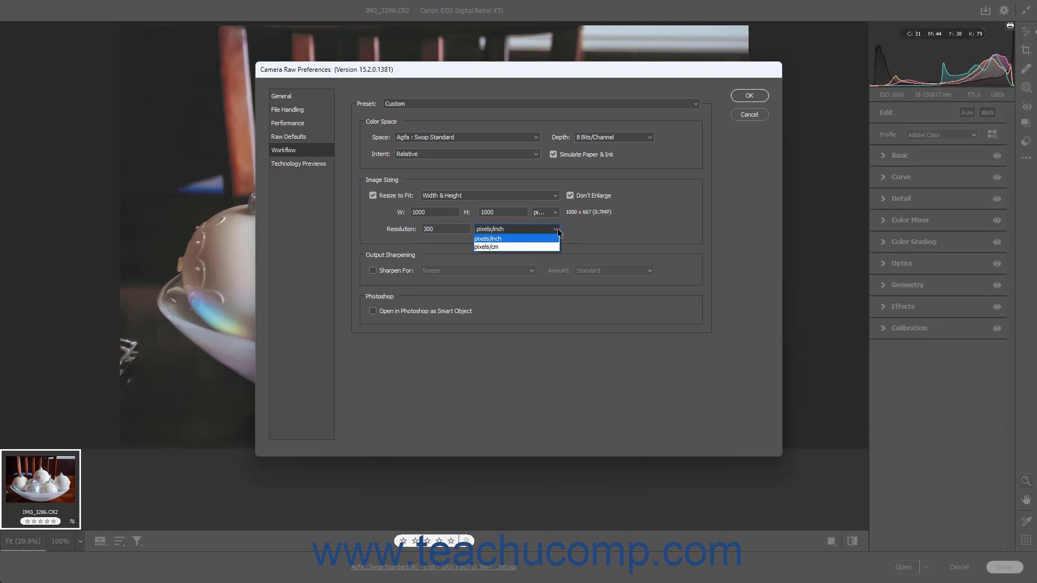
click(558, 231)
click(373, 195)
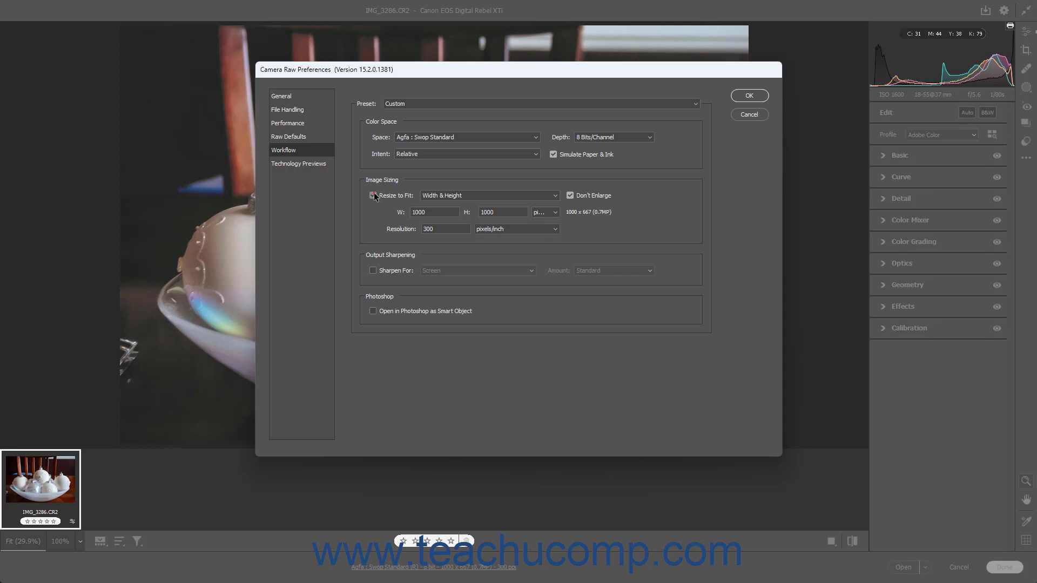
Enable output sharpening for Glossy Paper at the Standard amount and set images to open in Photoshop as Smart Objects.
click(373, 270)
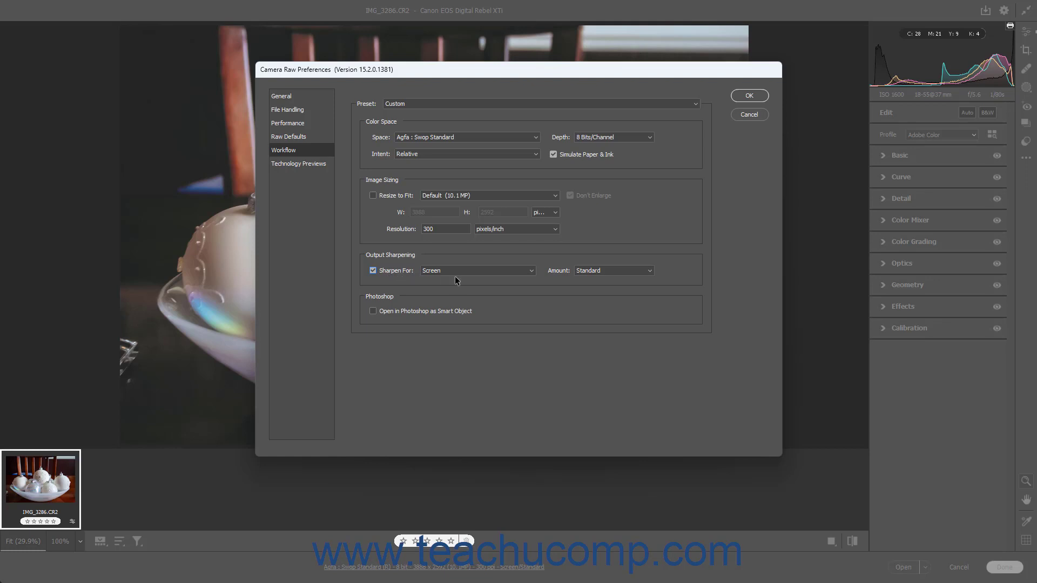
click(531, 272)
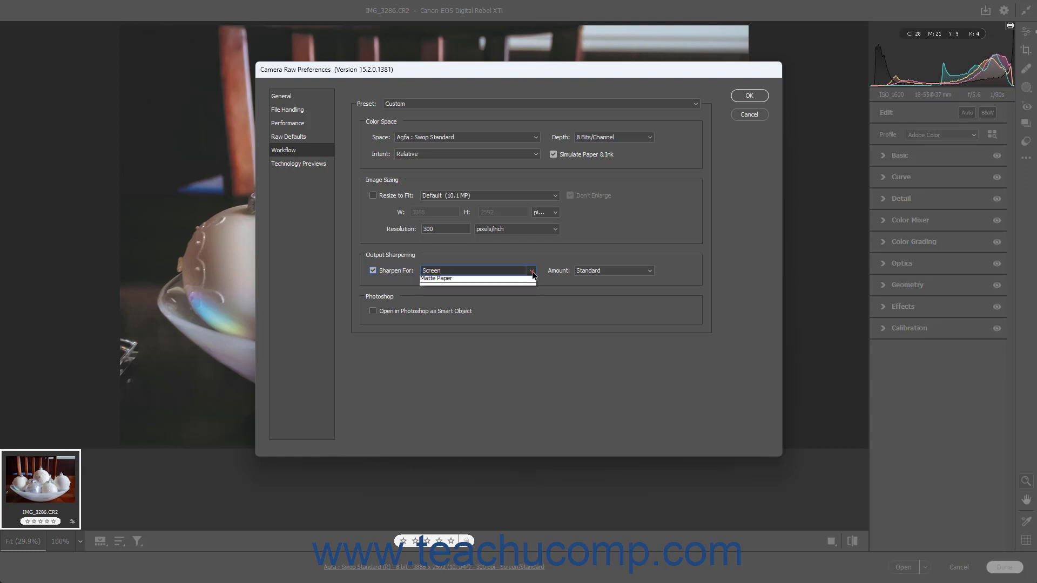
click(515, 288)
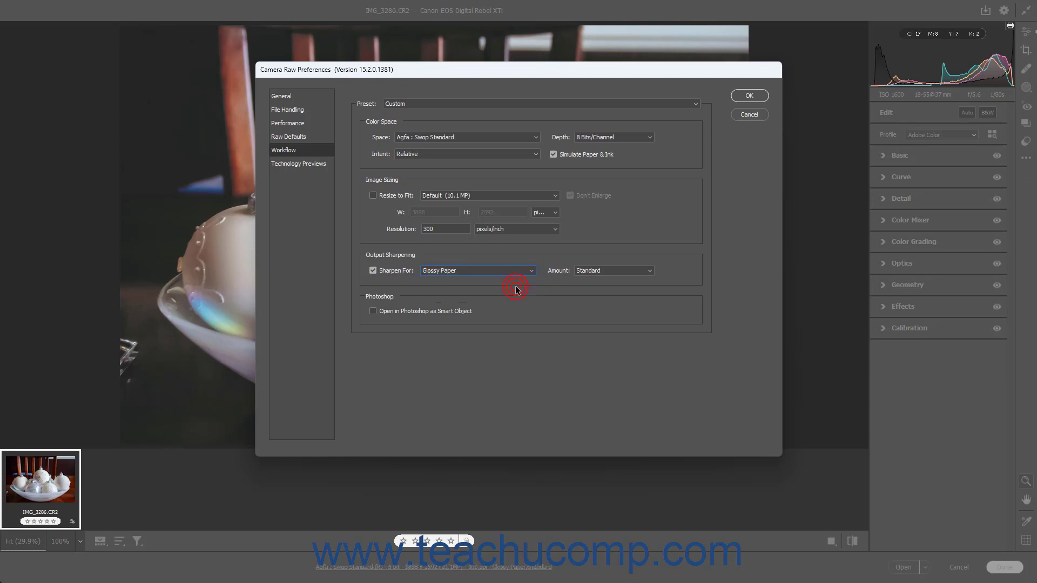
click(650, 273)
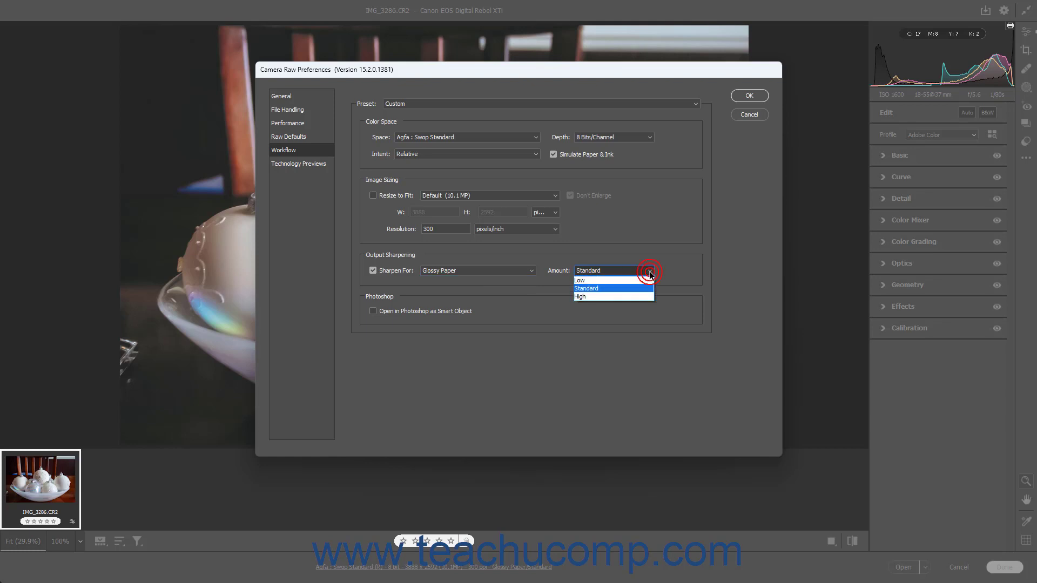
click(640, 290)
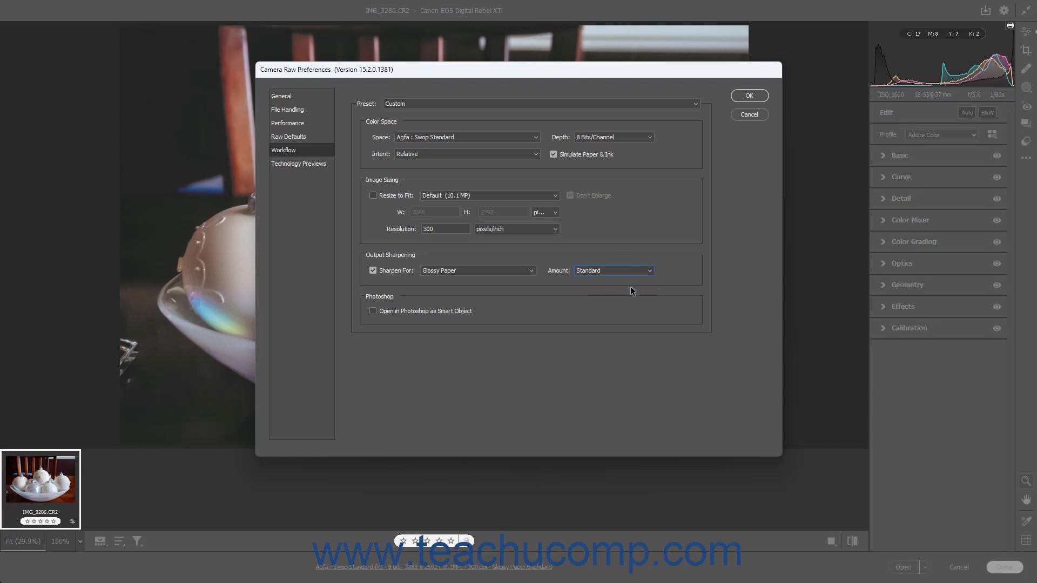
click(372, 312)
Save the current workflow settings as a new workflow preset named Print.
click(694, 104)
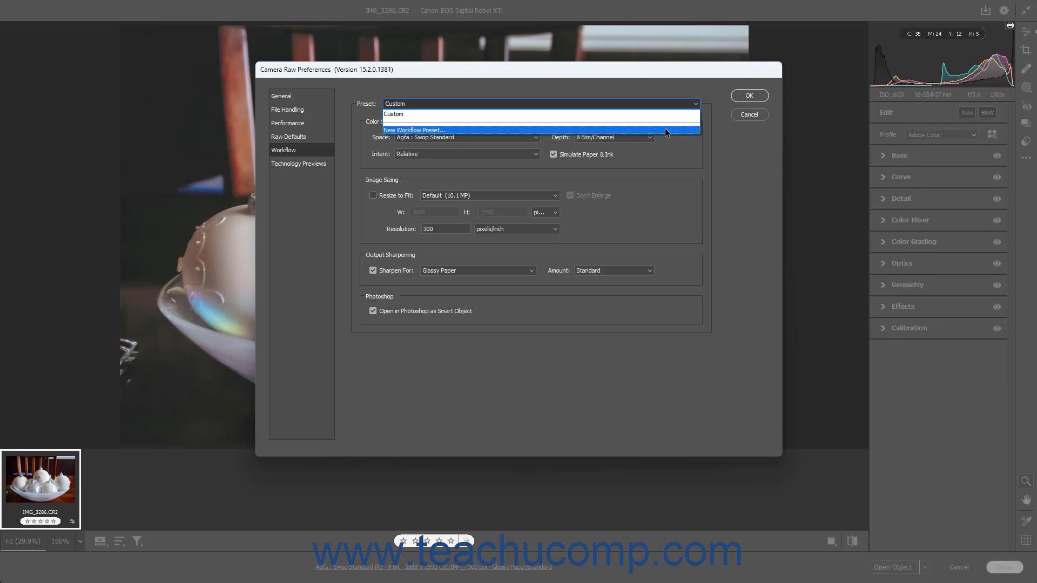
click(665, 129)
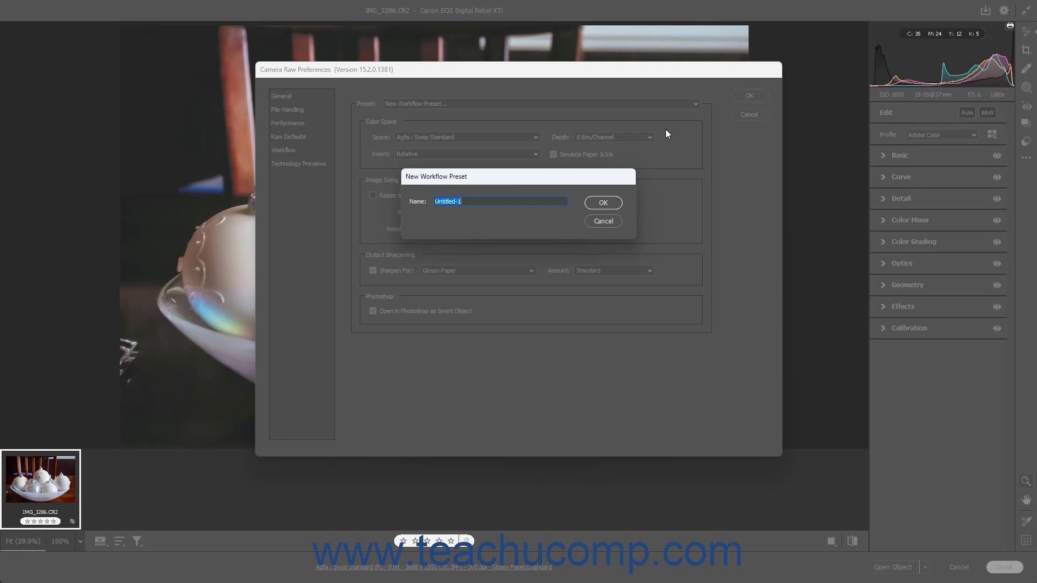
text(Print)
click(604, 203)
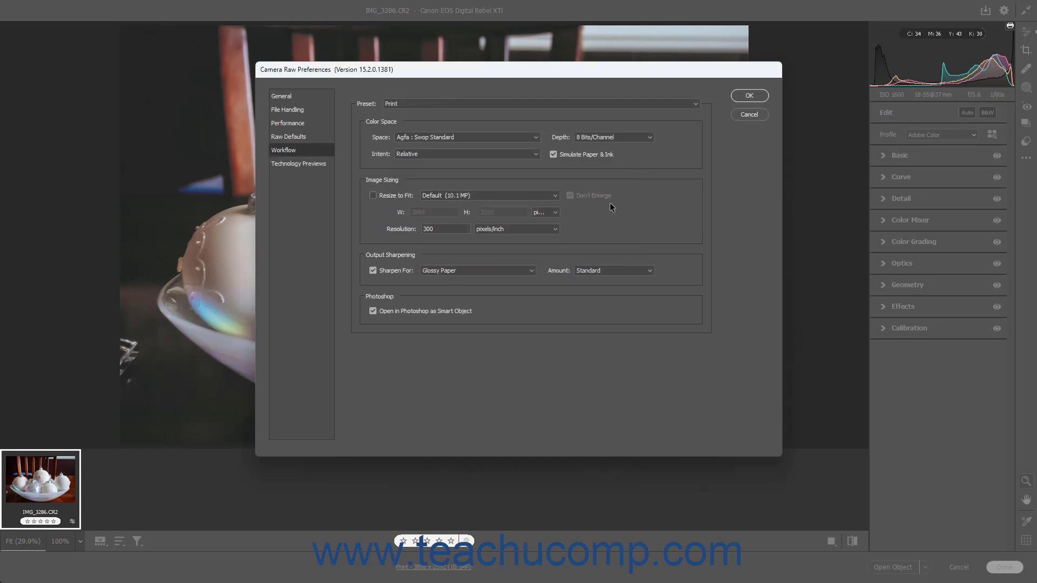
Choose the saved Print preset once more and switch the workflow preset back to Custom.
click(697, 103)
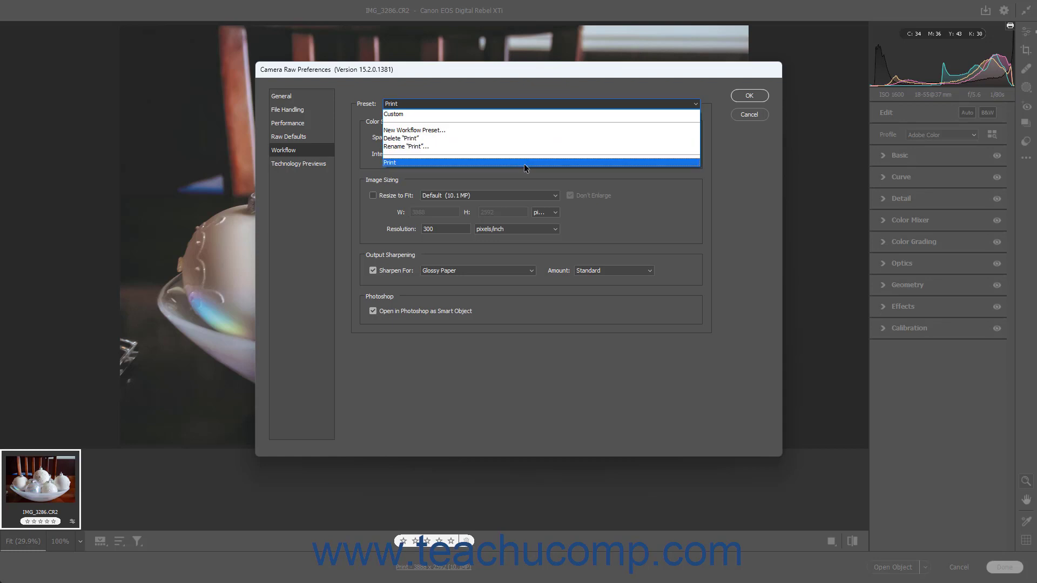
click(524, 162)
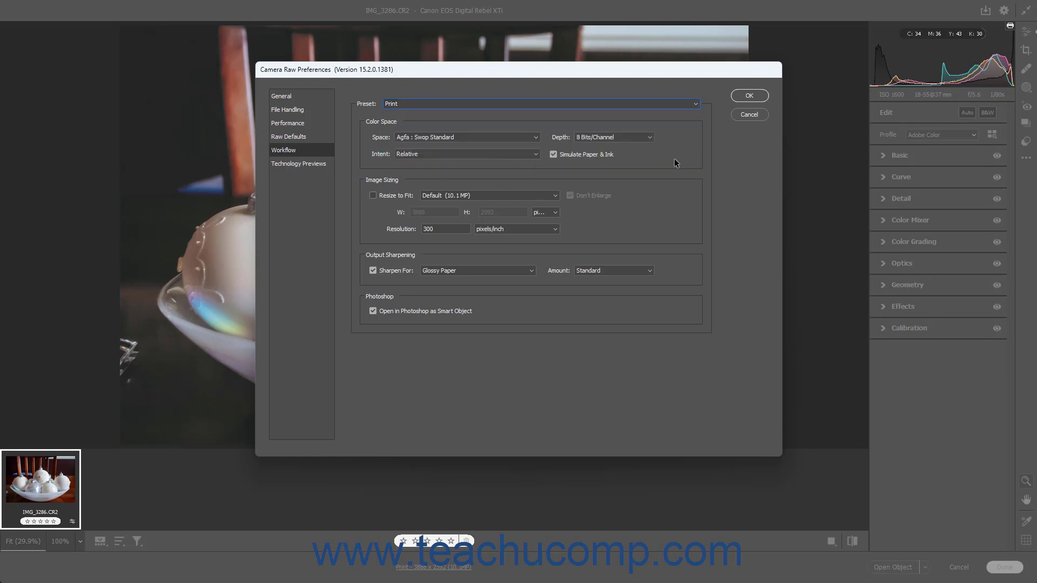
click(694, 104)
click(656, 113)
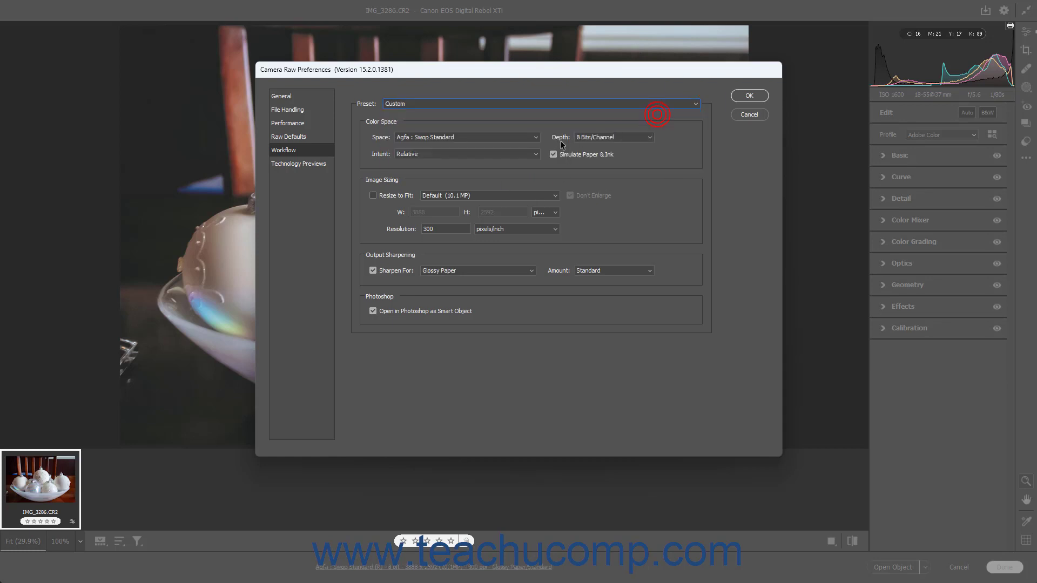
Set the color space to Adobe RGB (1998) and turn off output sharpening and opening as a Smart Object.
click(537, 137)
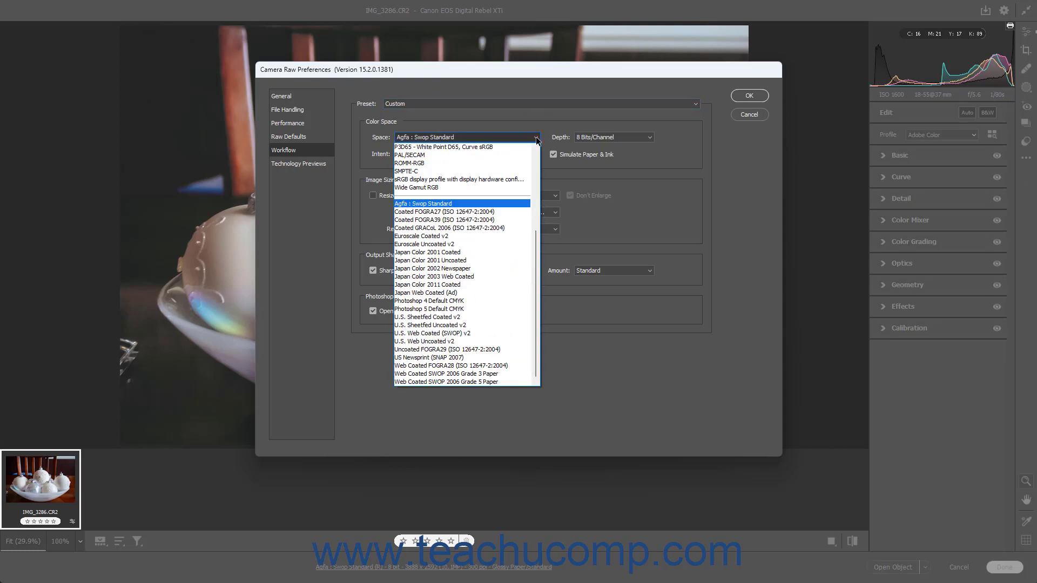
scroll(510, 189, up, 5)
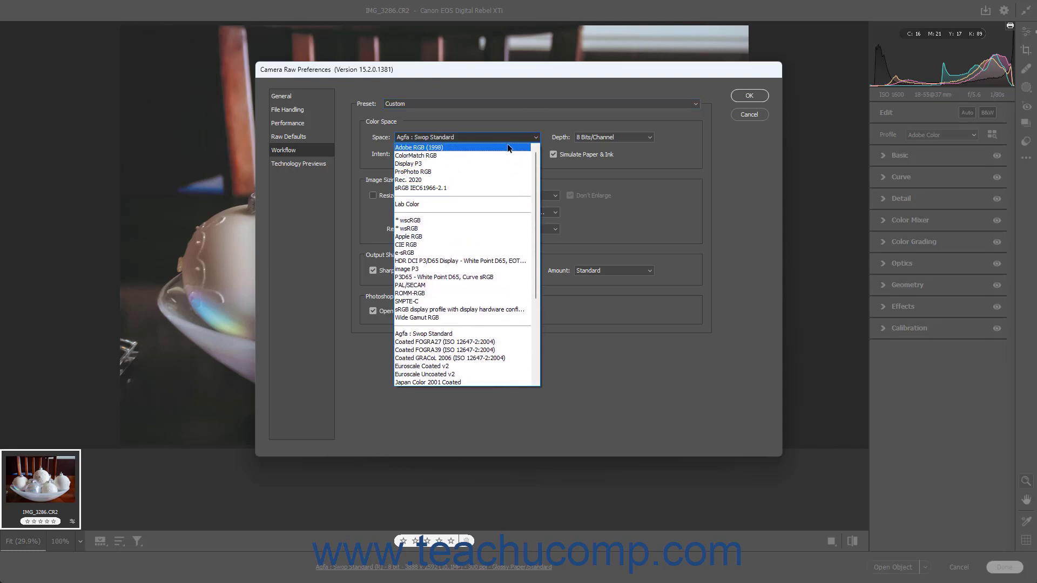
click(508, 147)
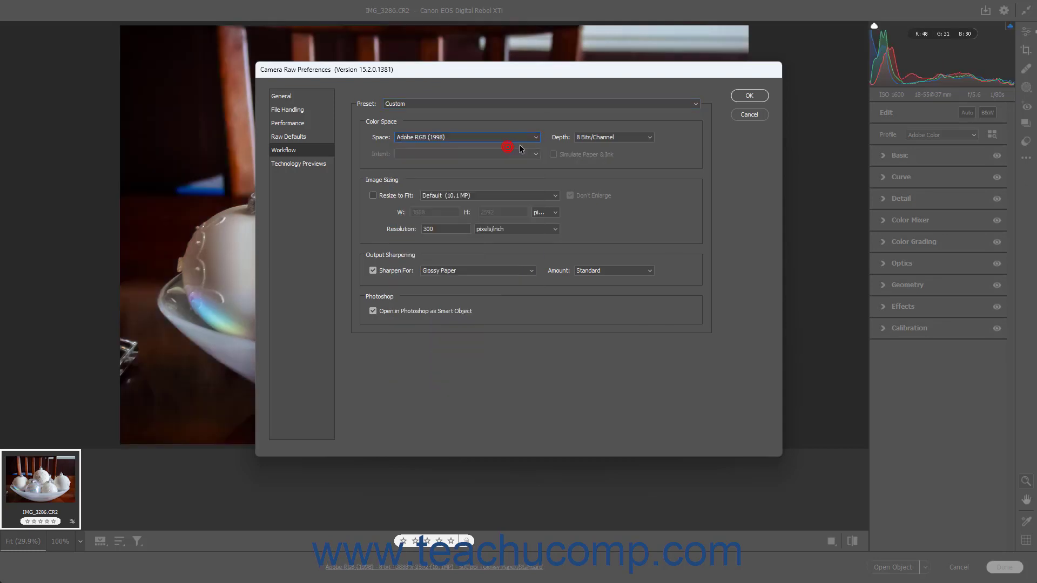
click(372, 271)
click(373, 312)
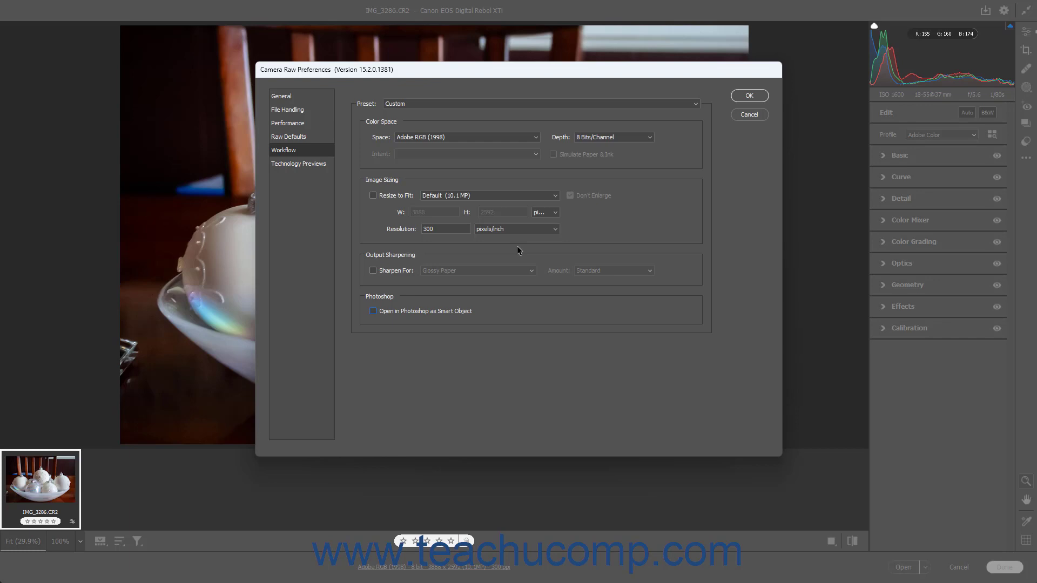
Enable HDR Output in the Technology Previews preferences and save all the preference changes.
click(323, 165)
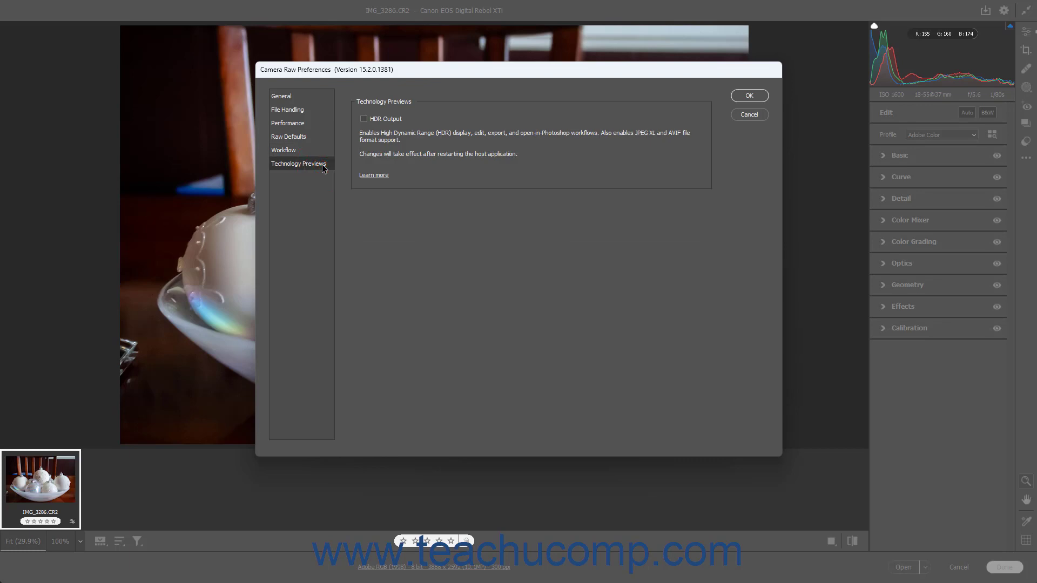
click(367, 119)
click(750, 96)
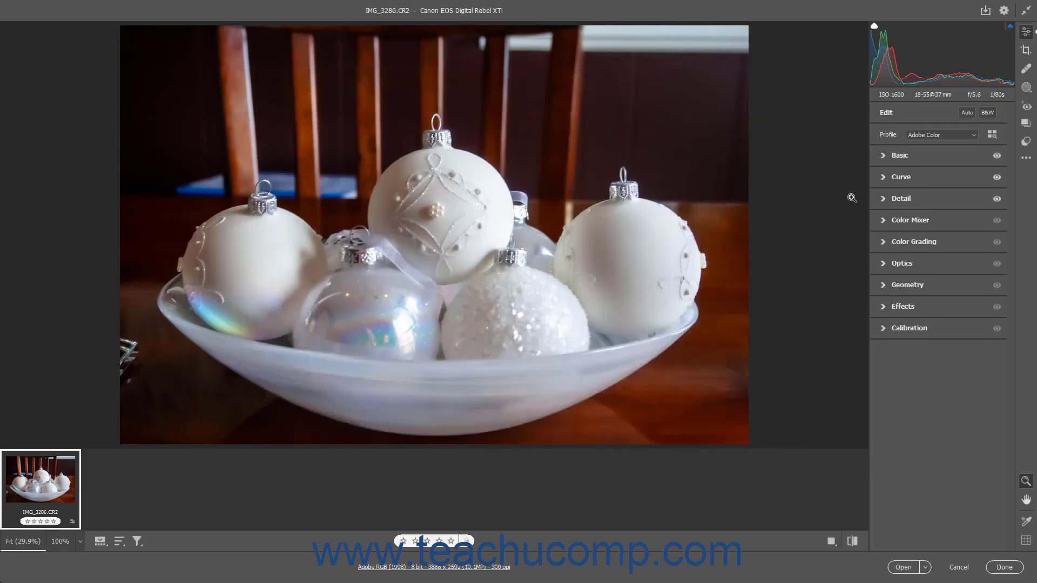